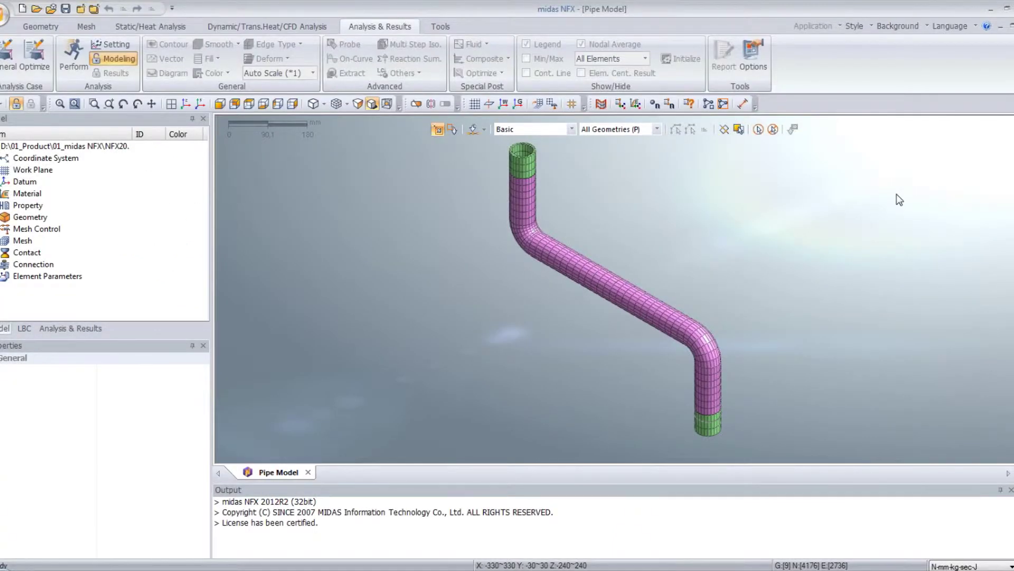
# Step: Orbit the pipe to inspect it from several angles
pyautogui.moveTo(642, 191)
pyautogui.mouseDown(button='middle')
pyautogui.moveTo(626, 236)
pyautogui.moveTo(620, 187)
pyautogui.mouseUp(button='middle')
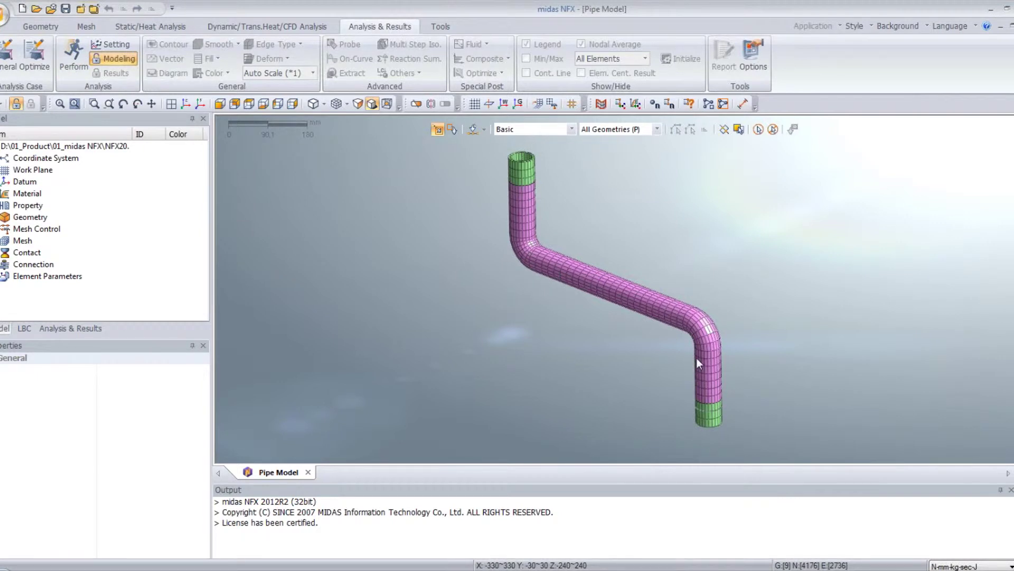
pyautogui.moveTo(619, 206)
pyautogui.mouseDown(button='middle')
pyautogui.moveTo(610, 197)
pyautogui.moveTo(604, 205)
pyautogui.mouseUp(button='middle')
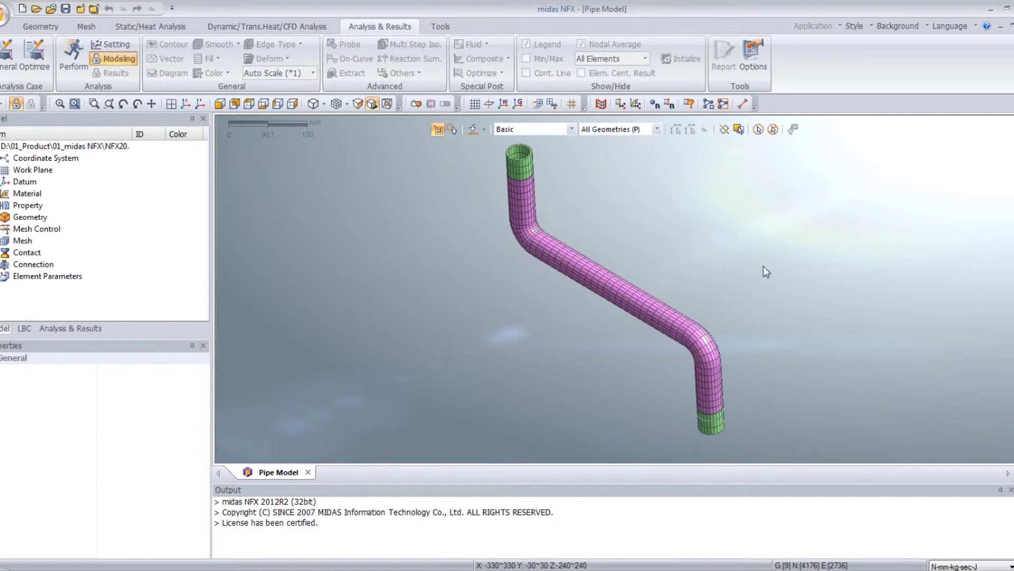
pyautogui.moveTo(671, 223); pyautogui.dragTo(684, 214, button='middle')
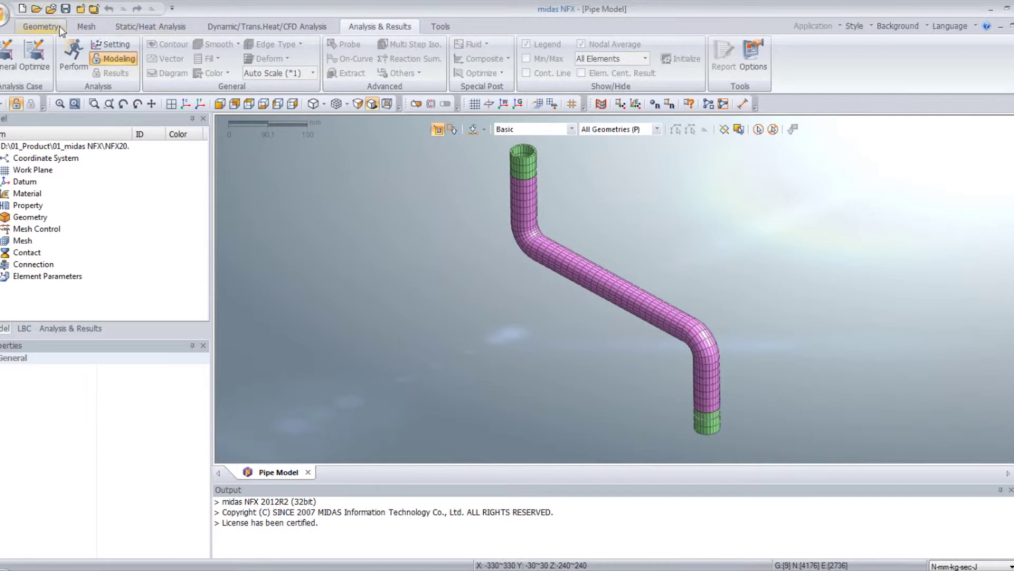
# Step: Pin the node rings at both pipe ends (144 nodes) in Boundary Set-1
pyautogui.click(220, 104)
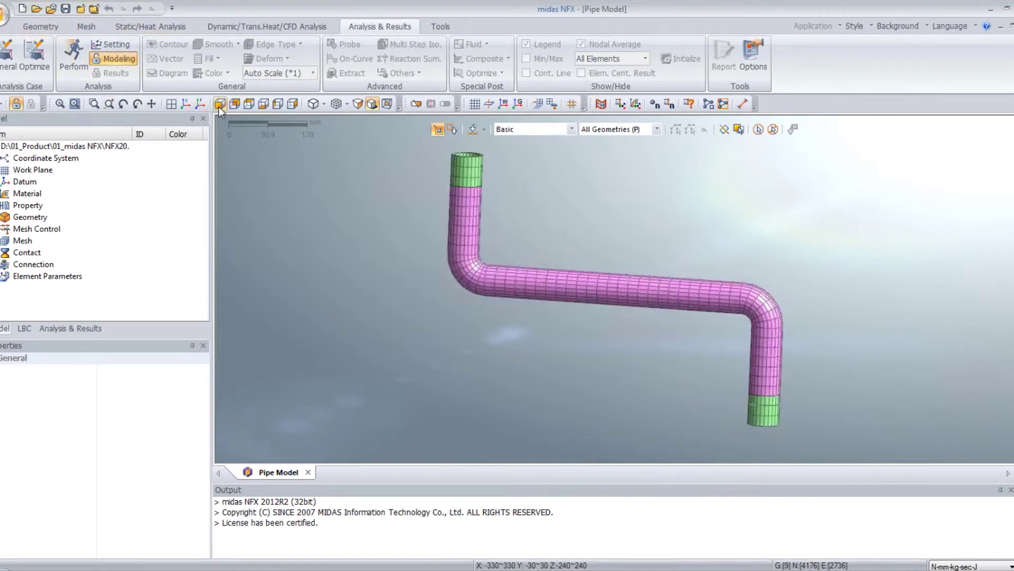
pyautogui.click(124, 25)
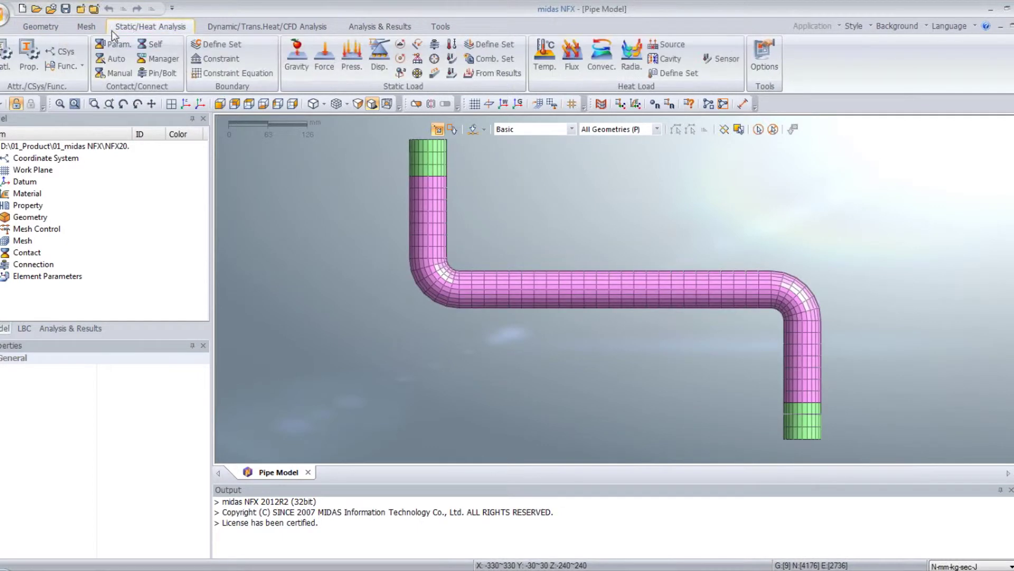
pyautogui.click(217, 58)
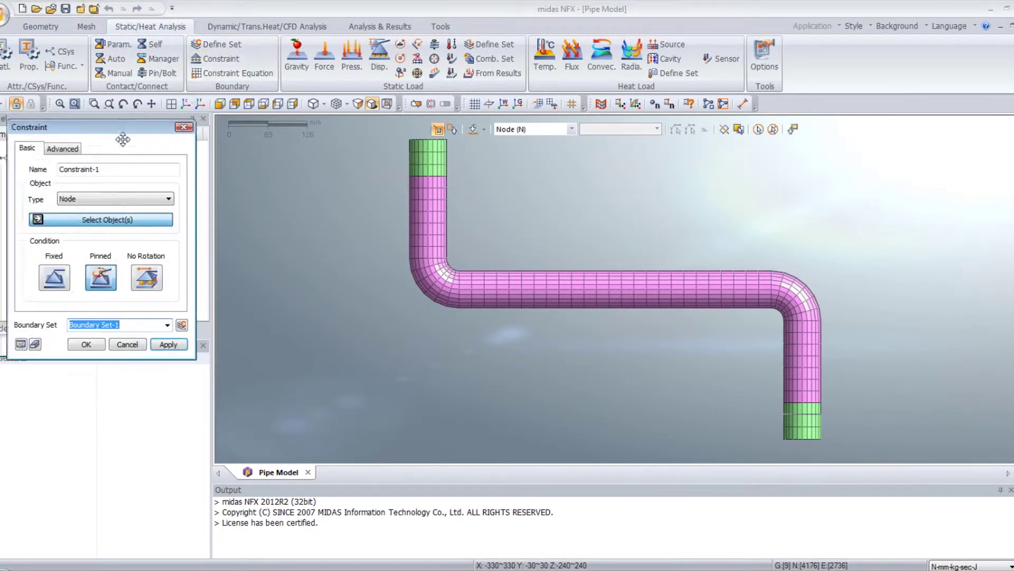
pyautogui.moveTo(379, 120); pyautogui.dragTo(460, 144)
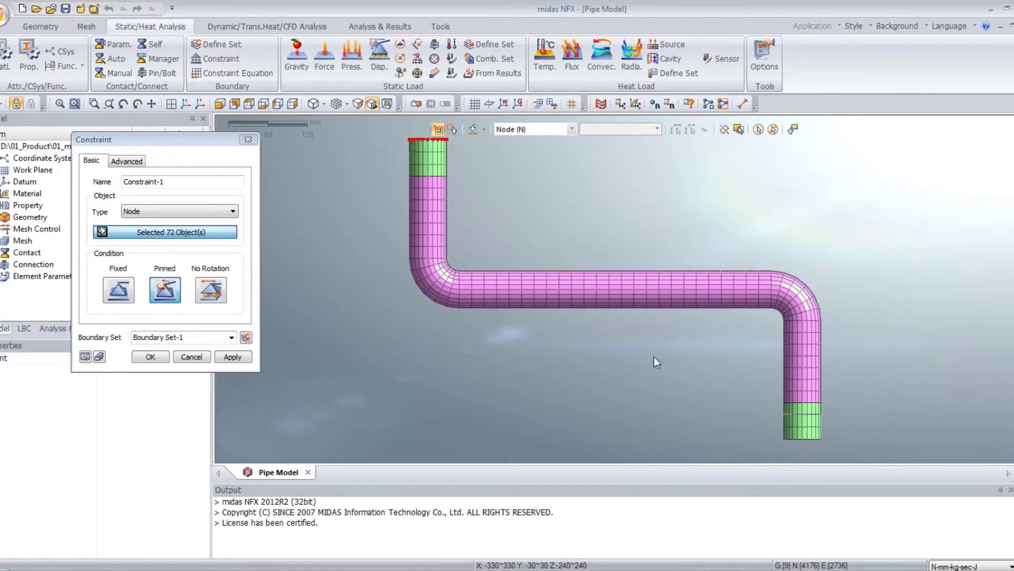
pyautogui.moveTo(763, 451); pyautogui.dragTo(846, 435)
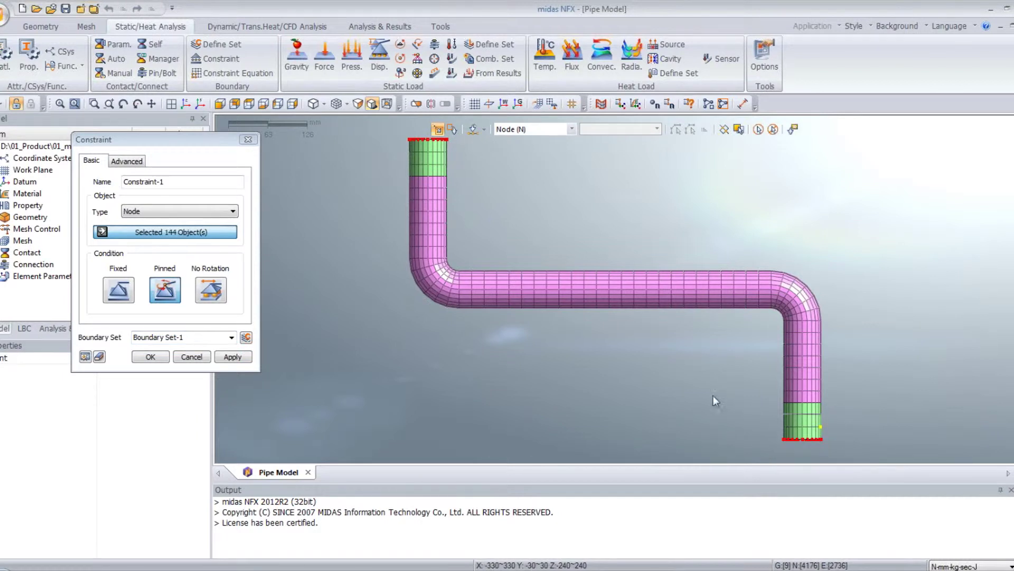
pyautogui.click(165, 293)
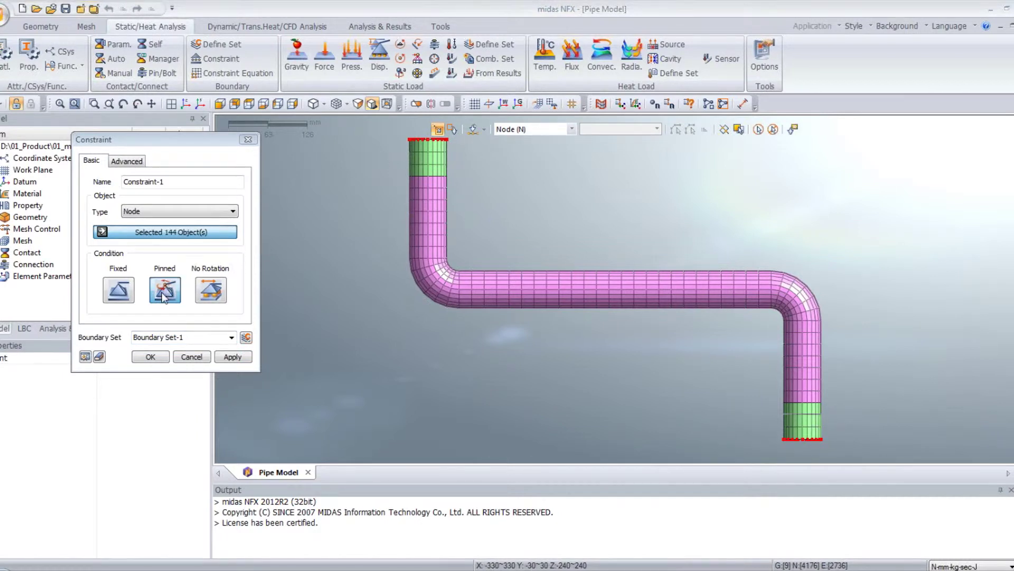
pyautogui.click(158, 357)
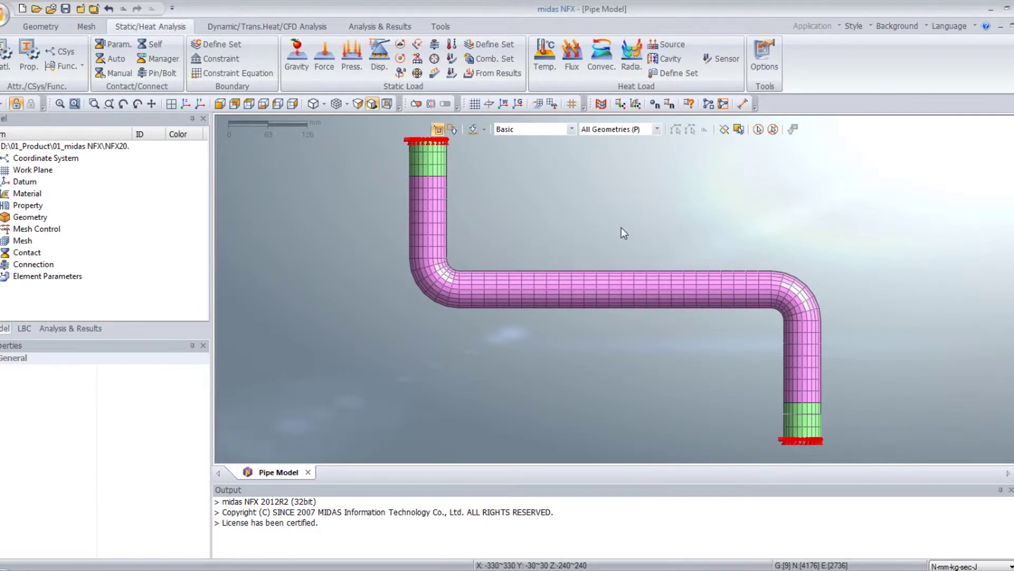
pyautogui.moveTo(718, 199); pyautogui.dragTo(712, 213, button='middle')
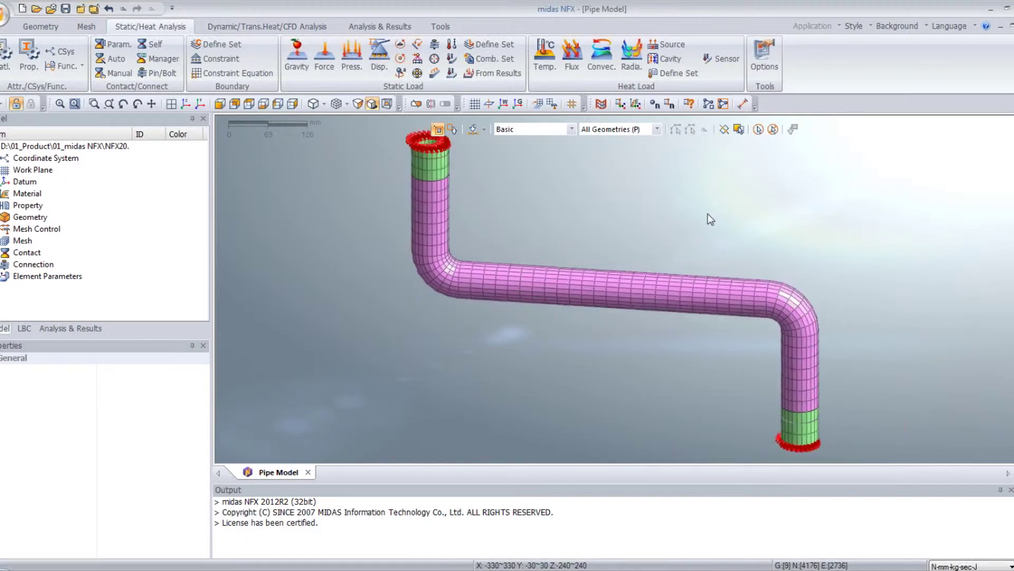
pyautogui.scroll(-2, 712, 213)
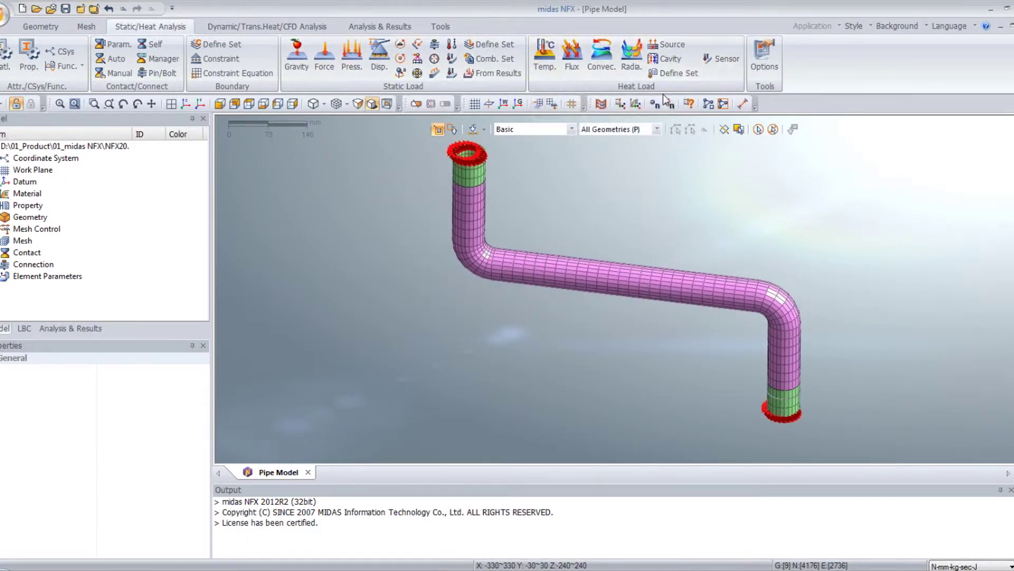
# Step: Start temperature load Temperature-1 with Free Face Node as the target type
pyautogui.click(544, 52)
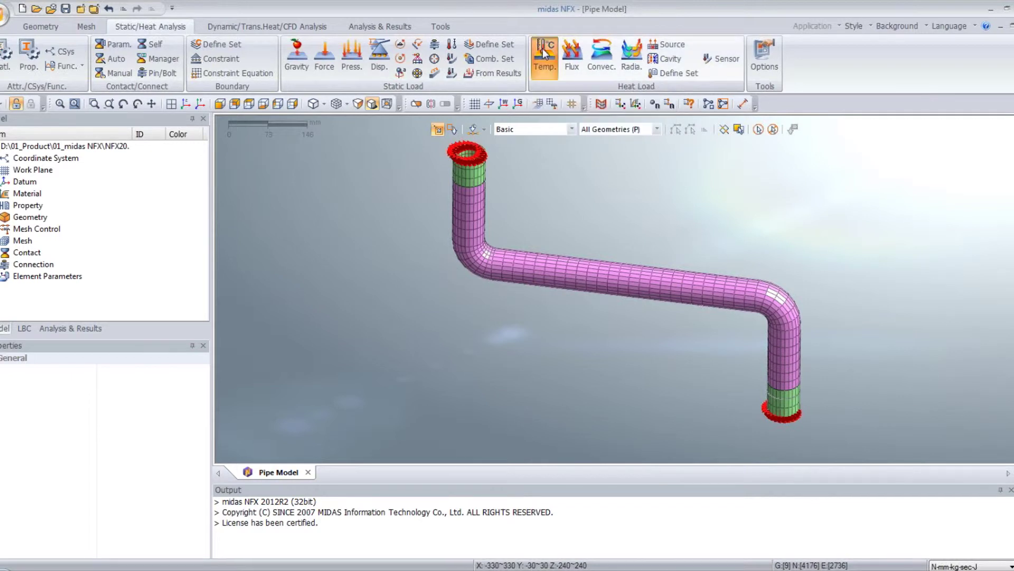
pyautogui.moveTo(89, 123)
pyautogui.mouseDown()
pyautogui.moveTo(279, 131)
pyautogui.moveTo(269, 135)
pyautogui.mouseUp()
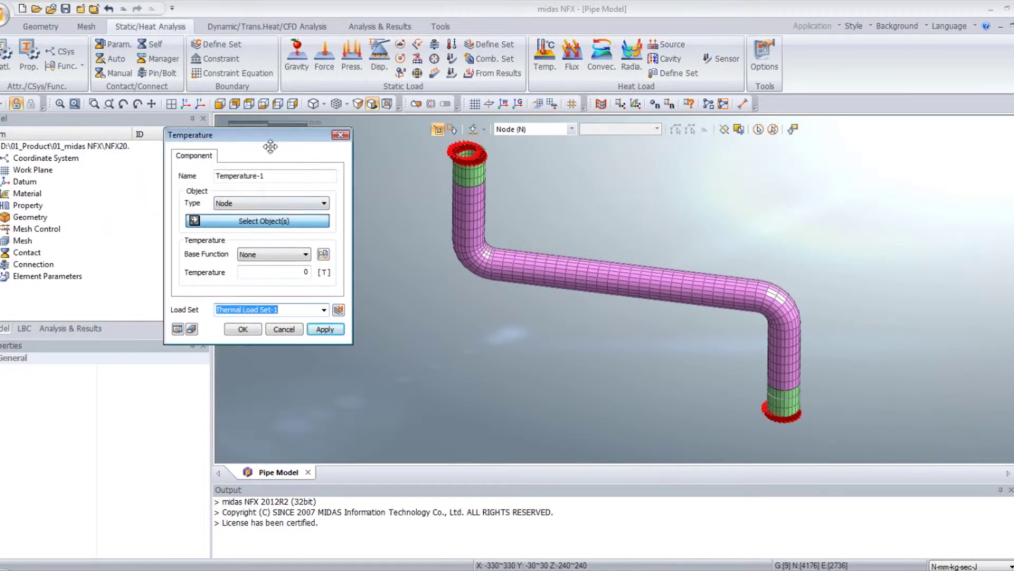
pyautogui.click(236, 201)
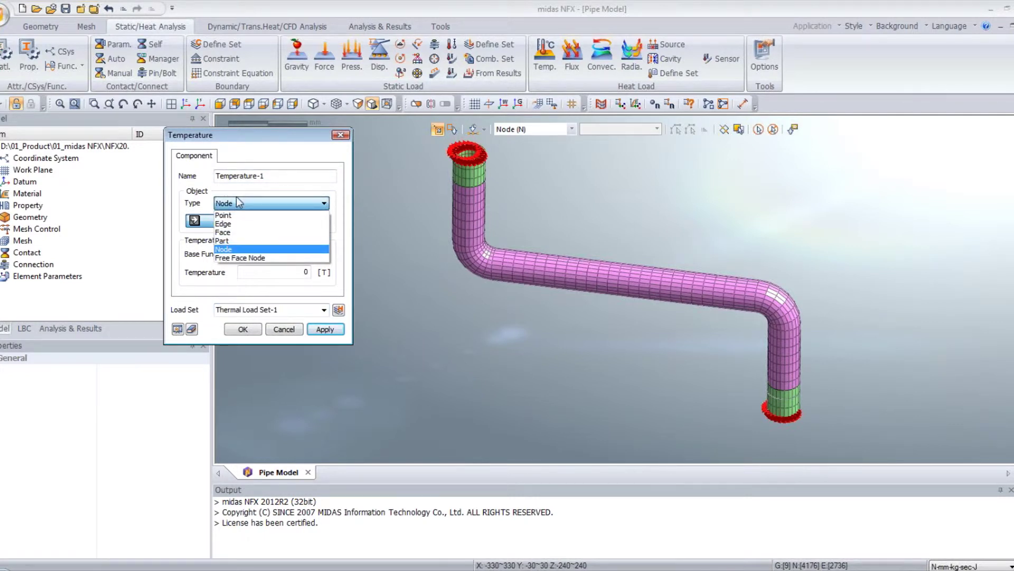
pyautogui.click(239, 258)
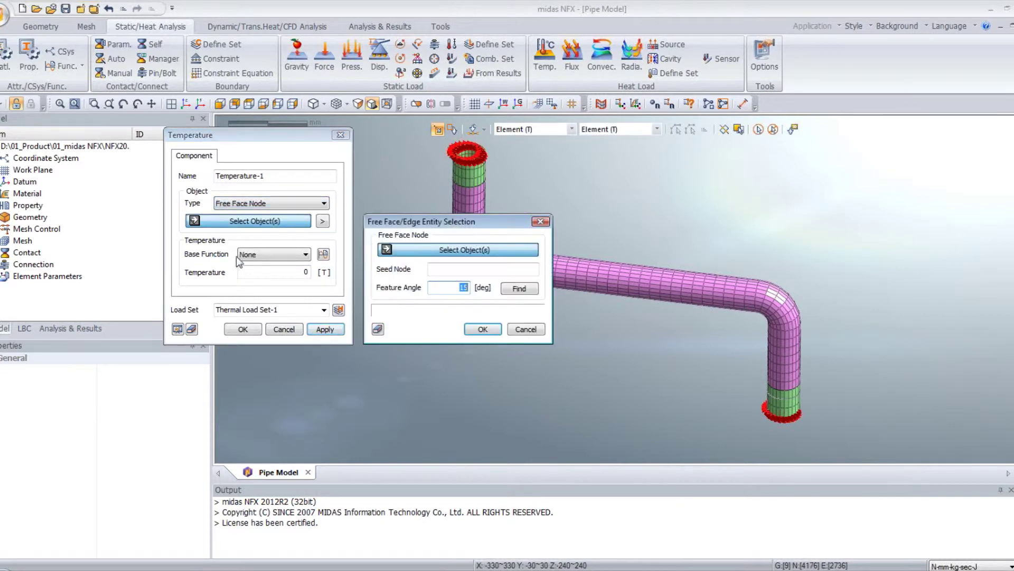
# Step: Collect the 1392 end-face nodes from seed node 3740 using an 80° feature angle
pyautogui.moveTo(471, 224); pyautogui.dragTo(359, 226)
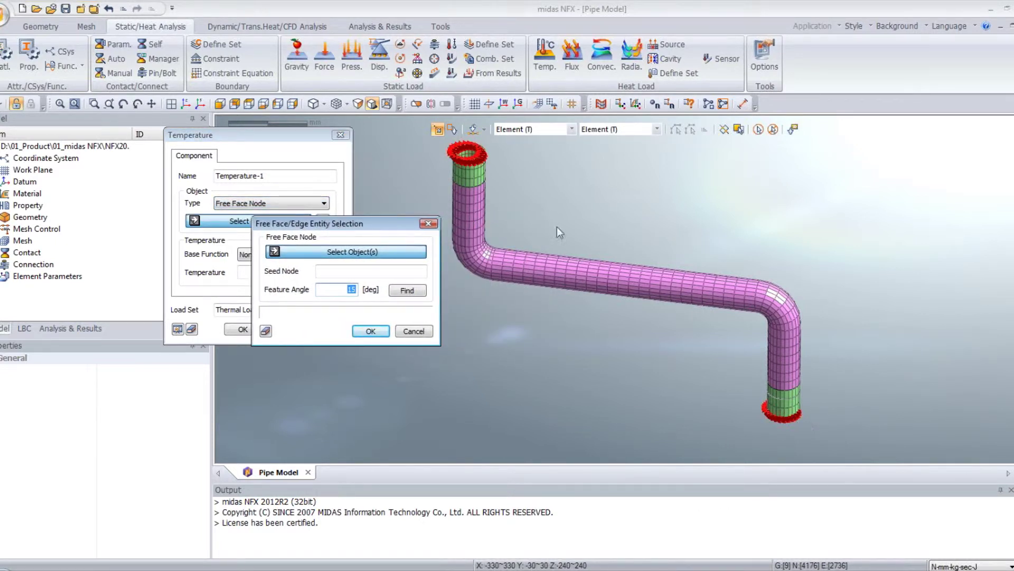
pyautogui.moveTo(557, 227); pyautogui.dragTo(421, 204, button='middle')
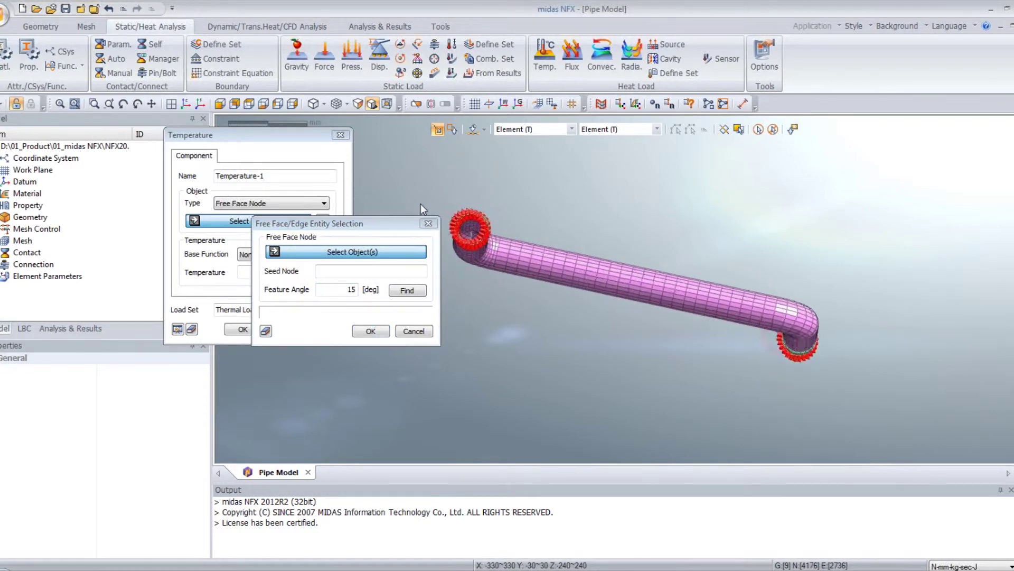
pyautogui.scroll(3, 642, 220)
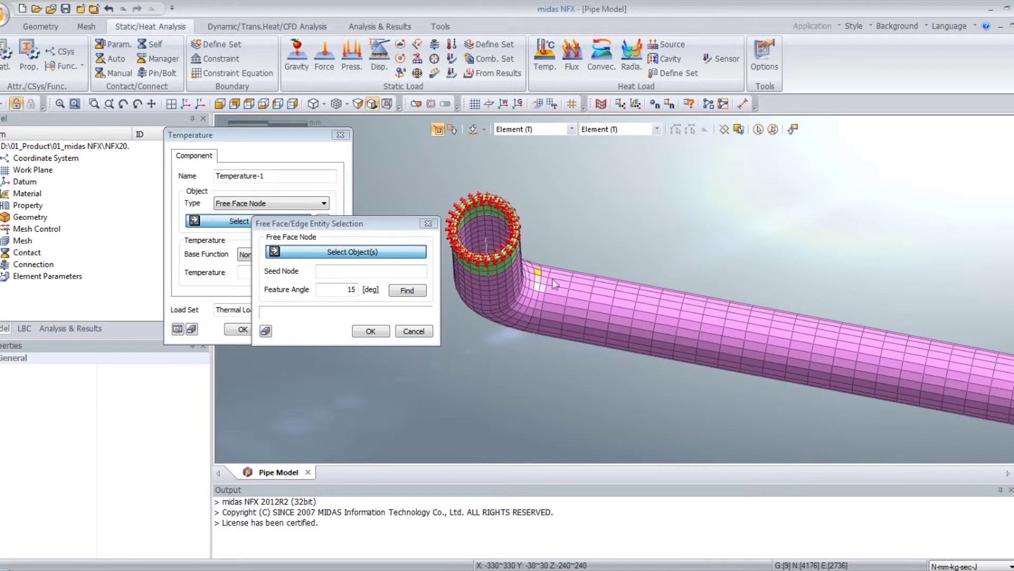
pyautogui.click(759, 130)
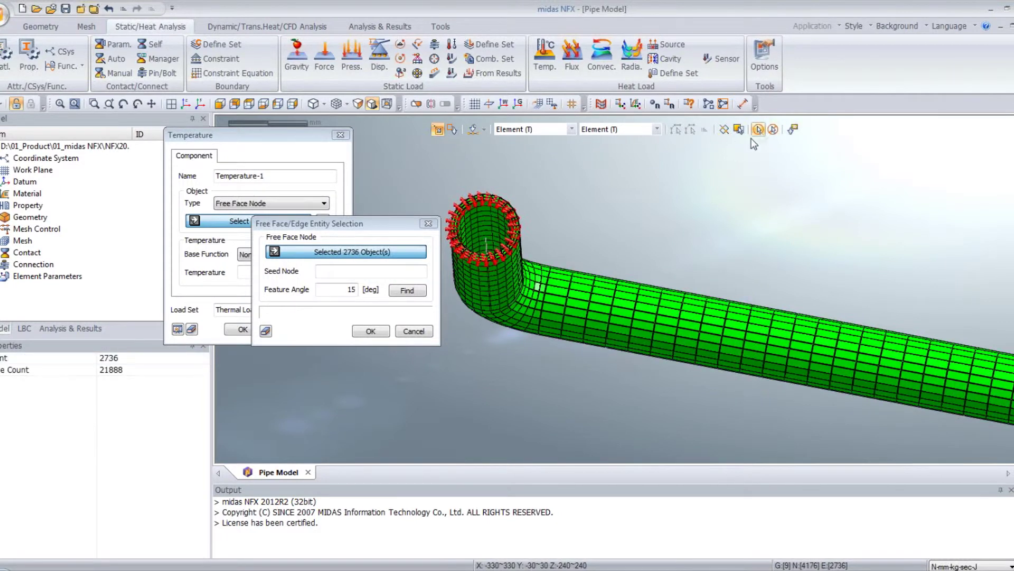
pyautogui.click(379, 272)
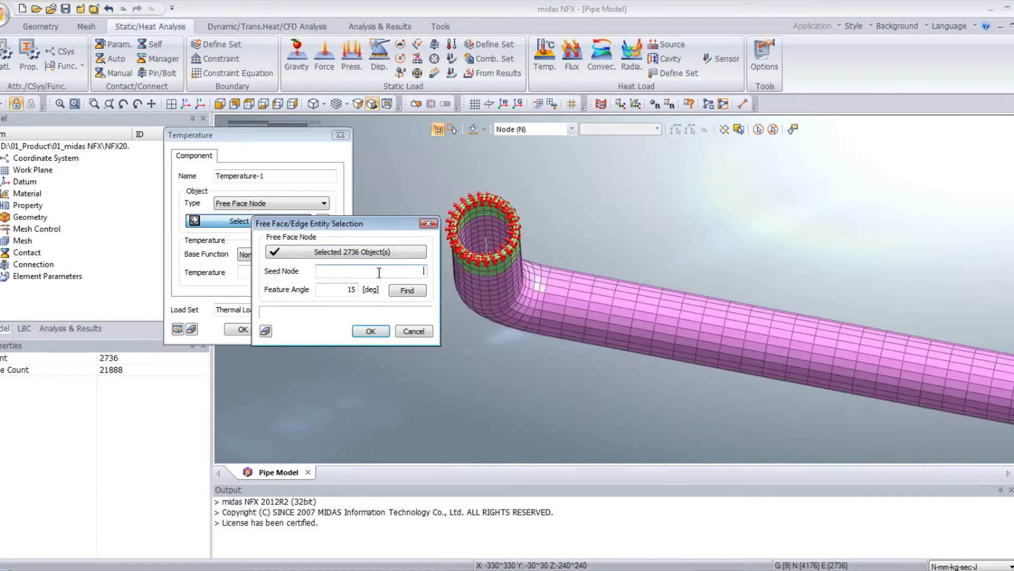
pyautogui.click(486, 220)
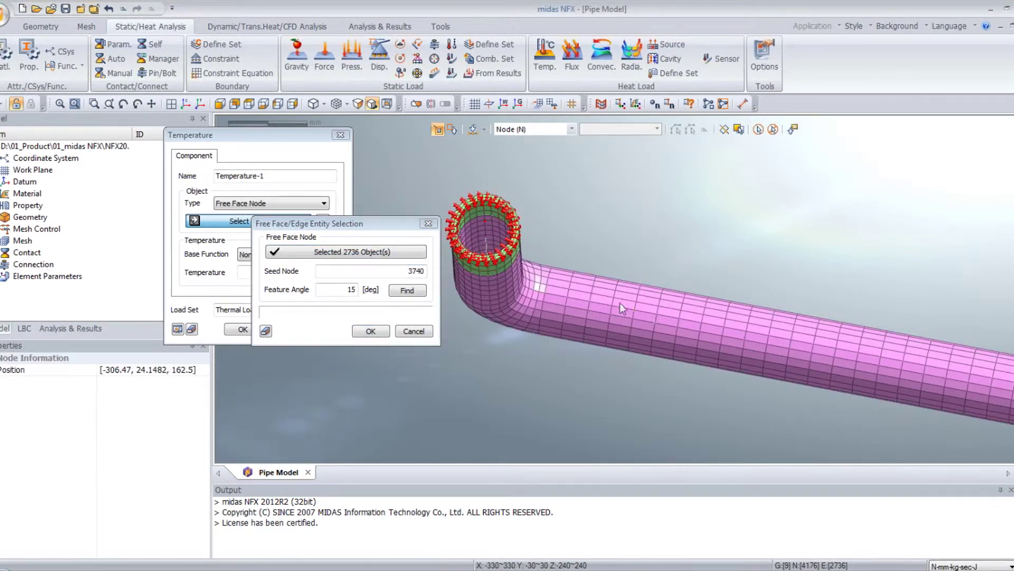
pyautogui.doubleClick(348, 289)
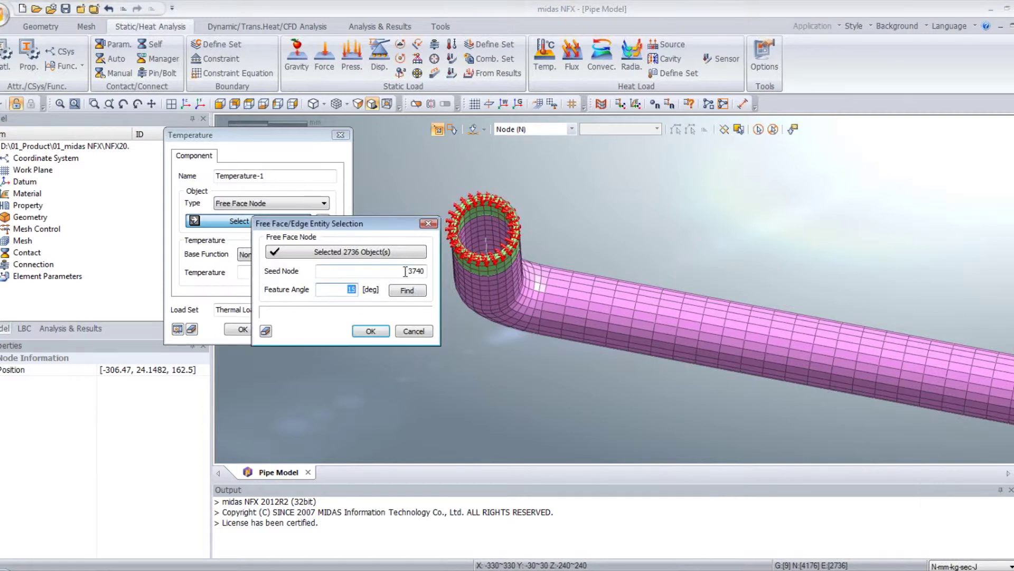
pyautogui.write('80')
pyautogui.click(408, 290)
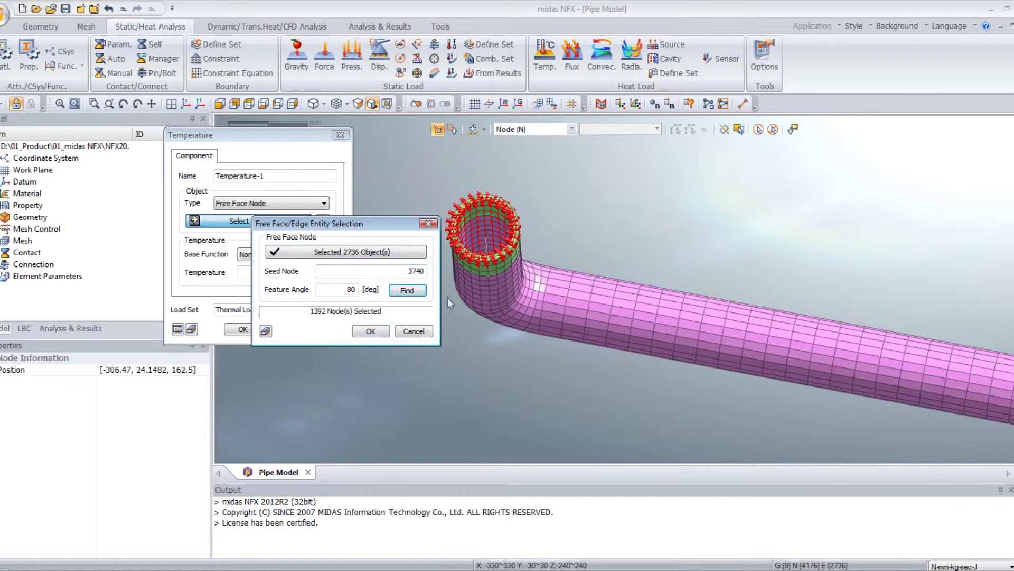
pyautogui.click(363, 330)
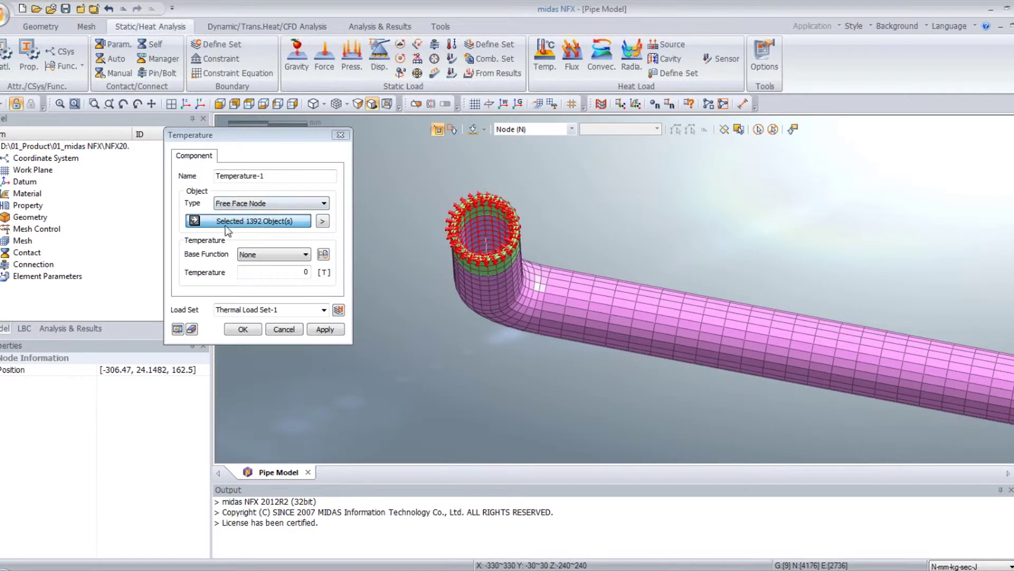
# Step: Apply a temperature of 100 to the end-face nodes in load set 'Heat', then view the full pipe
pyautogui.doubleClick(291, 271)
pyautogui.write('100')
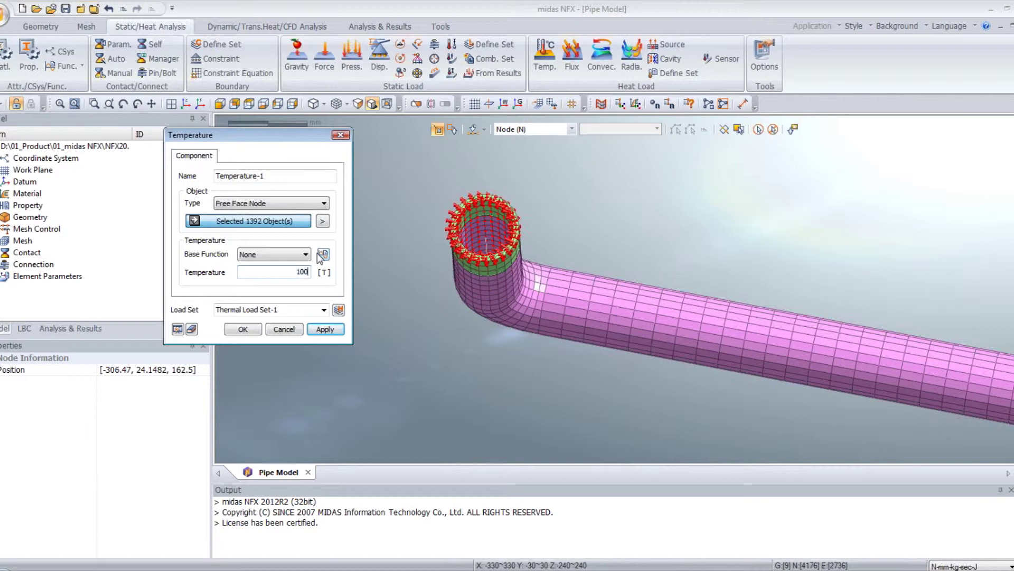
pyautogui.click(287, 309)
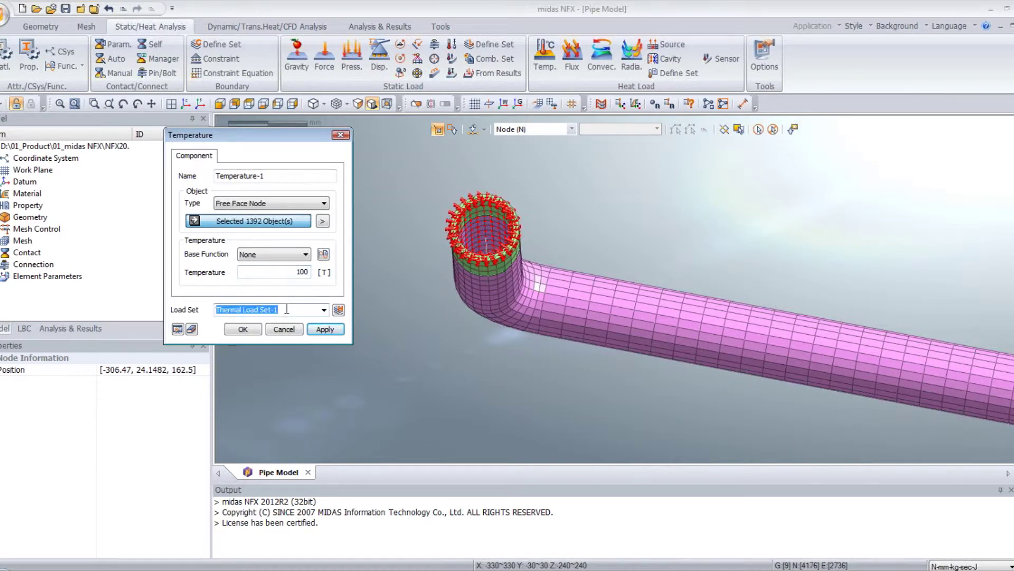
pyautogui.write('Heat')
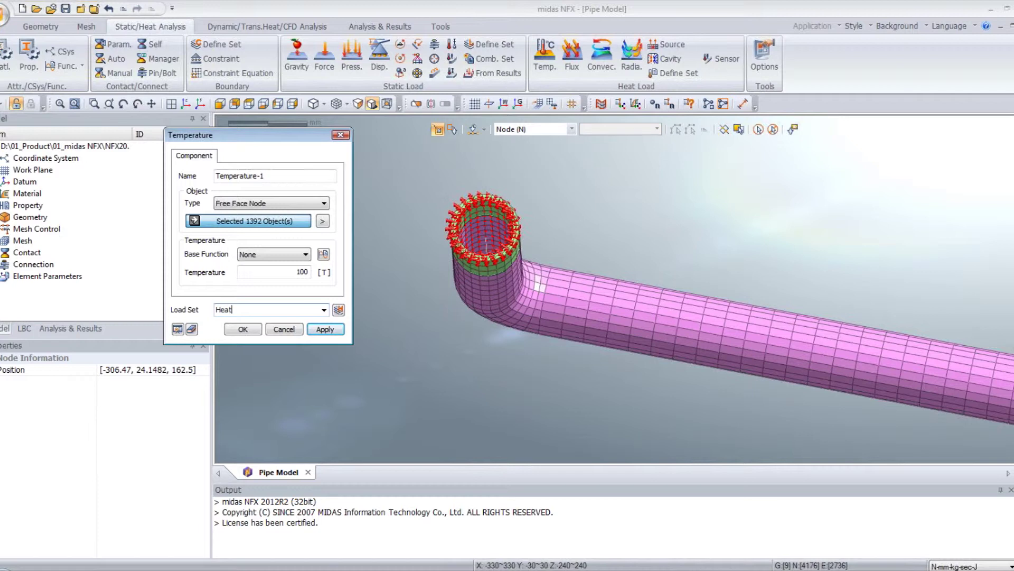
pyautogui.click(243, 329)
pyautogui.moveTo(645, 347)
pyautogui.mouseDown(button='middle')
pyautogui.moveTo(536, 324)
pyautogui.moveTo(528, 308)
pyautogui.moveTo(547, 294)
pyautogui.moveTo(535, 293)
pyautogui.moveTo(545, 305)
pyautogui.moveTo(527, 306)
pyautogui.moveTo(559, 233)
pyautogui.mouseUp(button='middle')
pyautogui.scroll(-3, 529, 308)
pyautogui.scroll(-1, 564, 298)
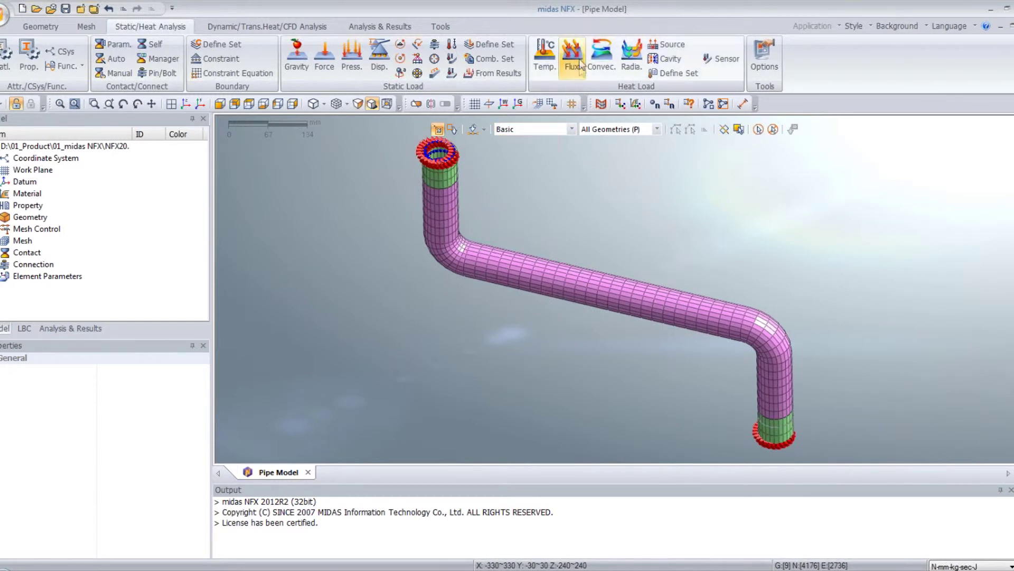
# Step: Start convection load Convection-1 targeting 3D Element Free Face
pyautogui.click(604, 55)
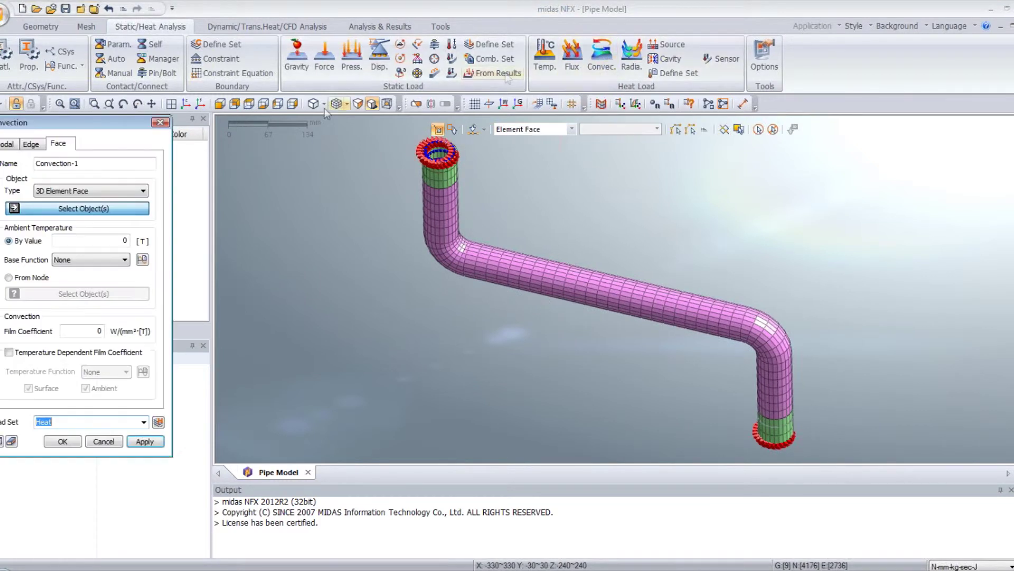
pyautogui.moveTo(77, 129); pyautogui.dragTo(222, 133)
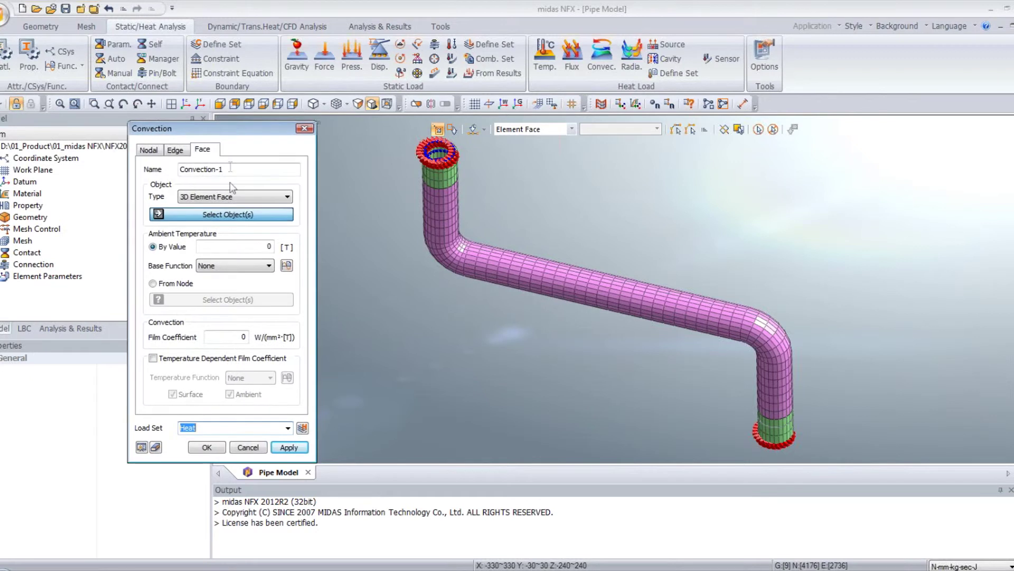
pyautogui.click(231, 197)
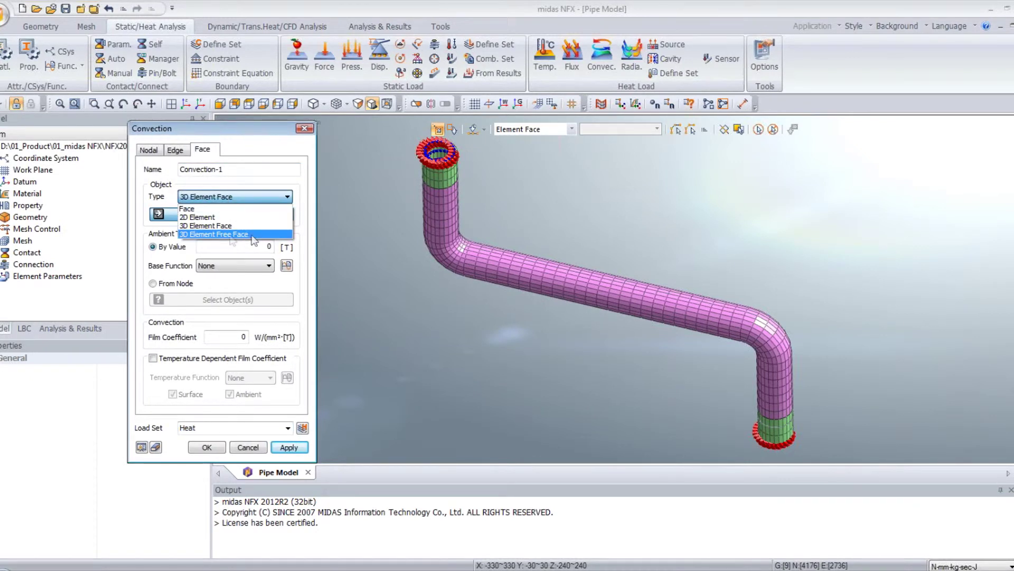
pyautogui.click(239, 233)
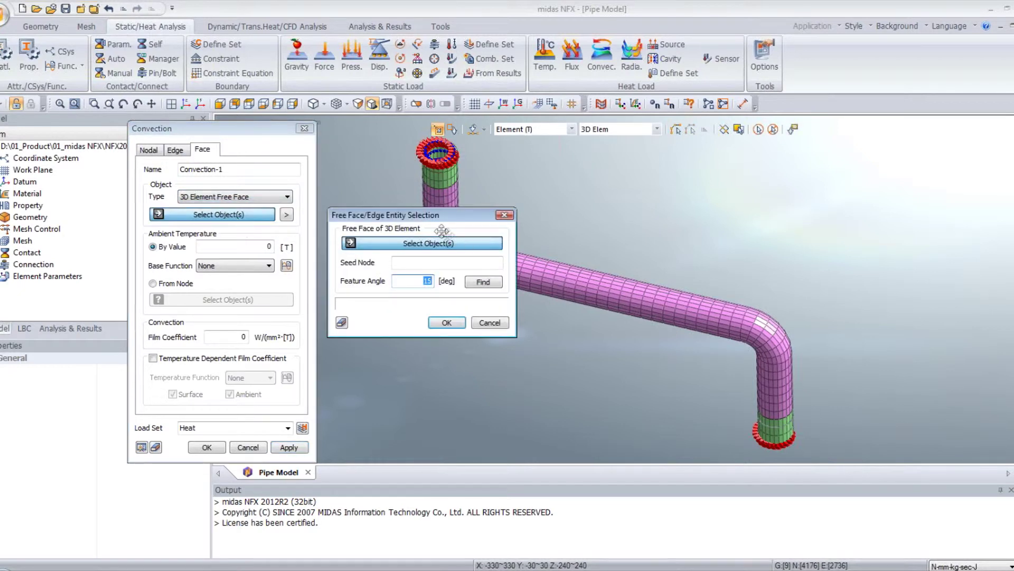
# Step: Find the 1368 outer-surface faces from seed node 3866 with an 80° feature angle
pyautogui.moveTo(440, 222); pyautogui.dragTo(328, 217)
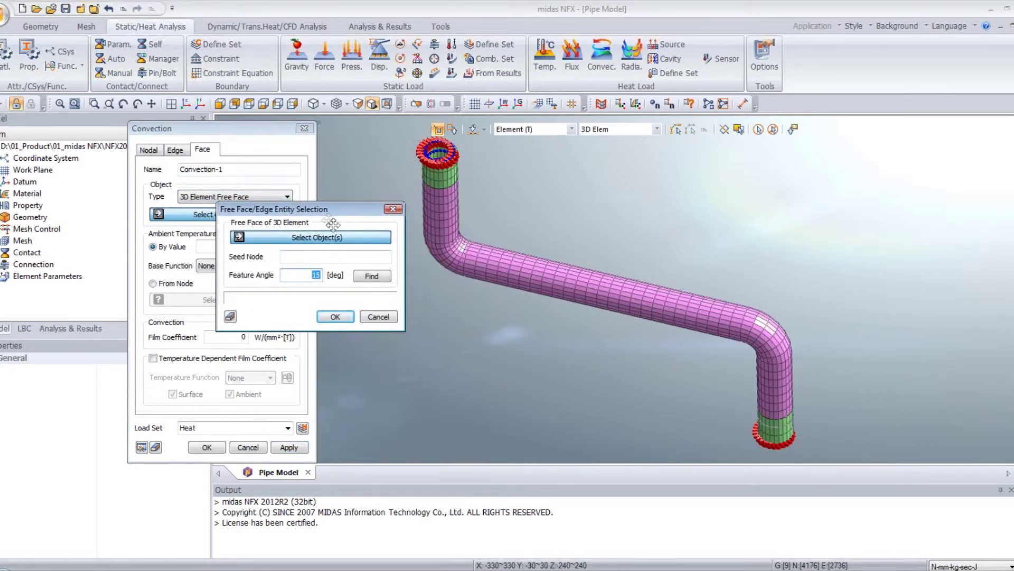
pyautogui.click(758, 129)
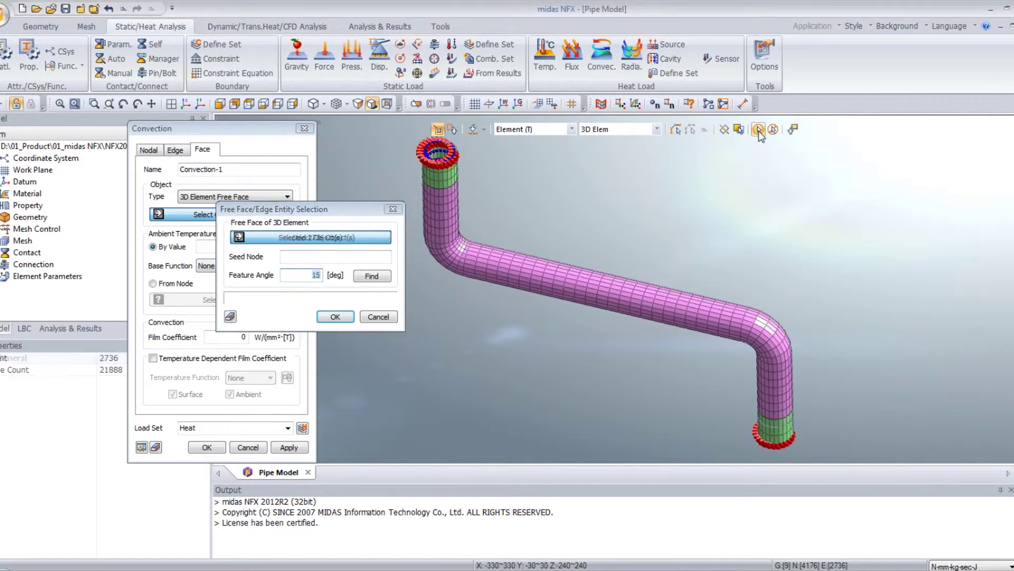
pyautogui.click(305, 247)
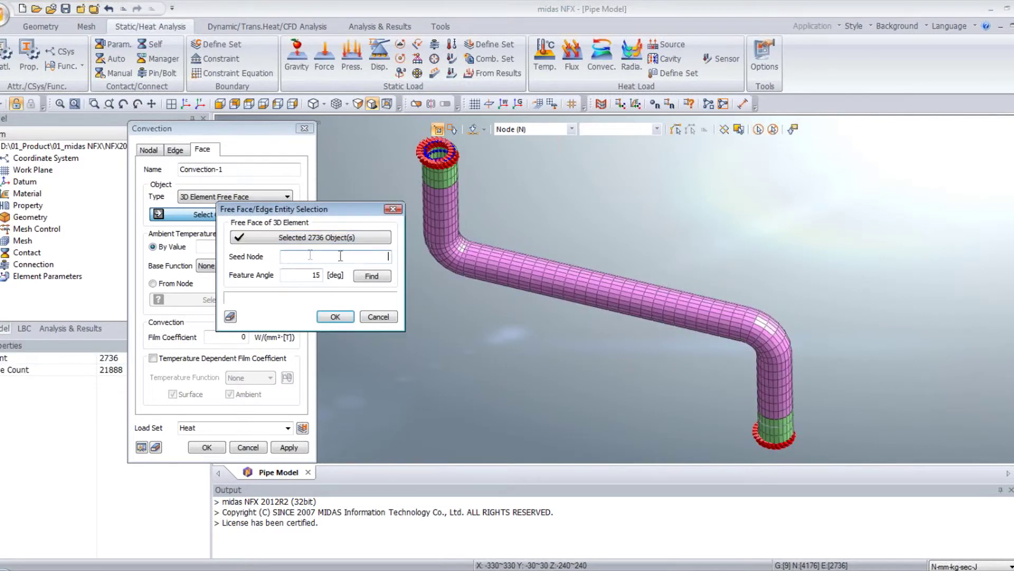
pyautogui.click(439, 180)
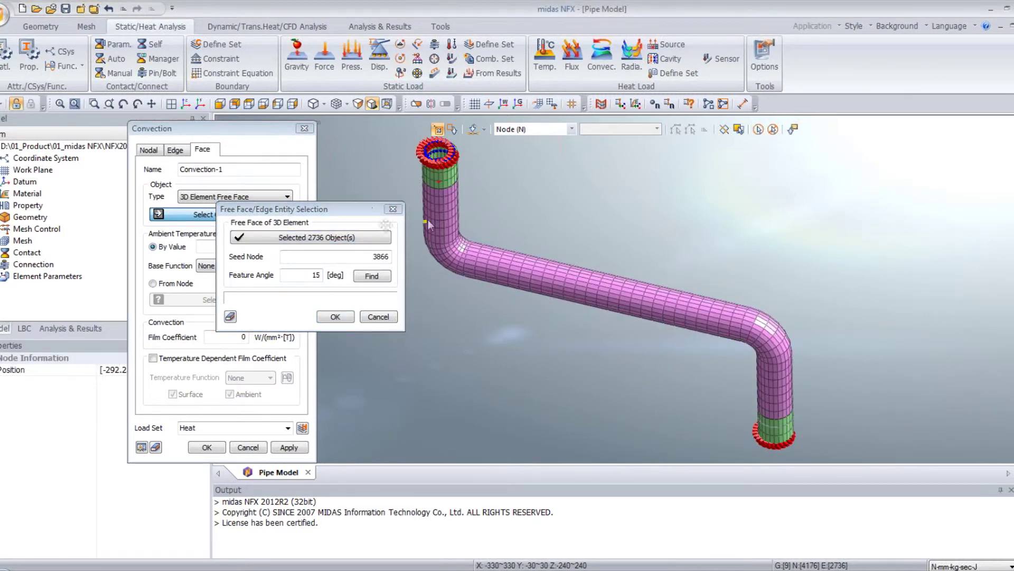
pyautogui.click(303, 275)
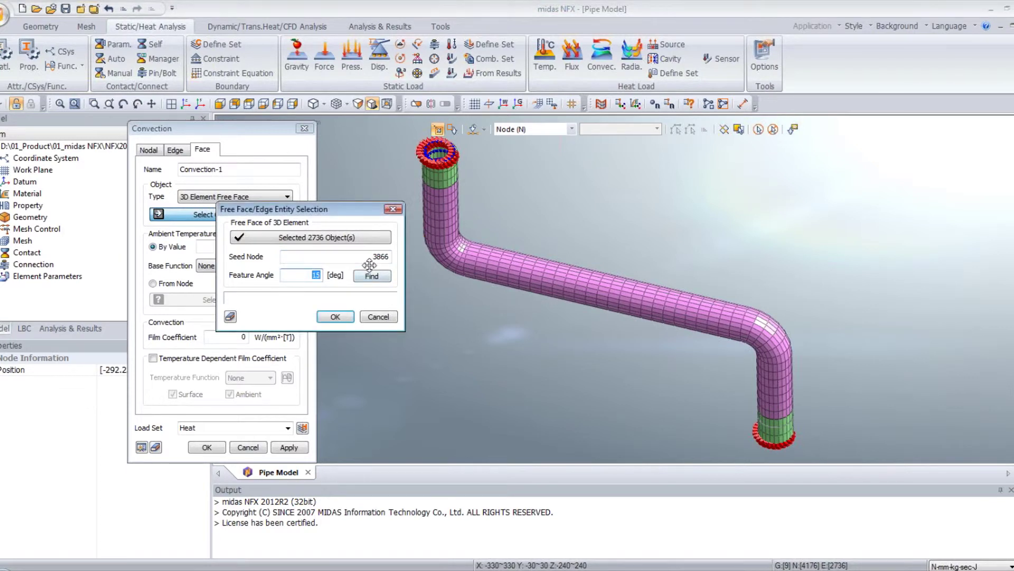
pyautogui.write('80')
pyautogui.click(372, 276)
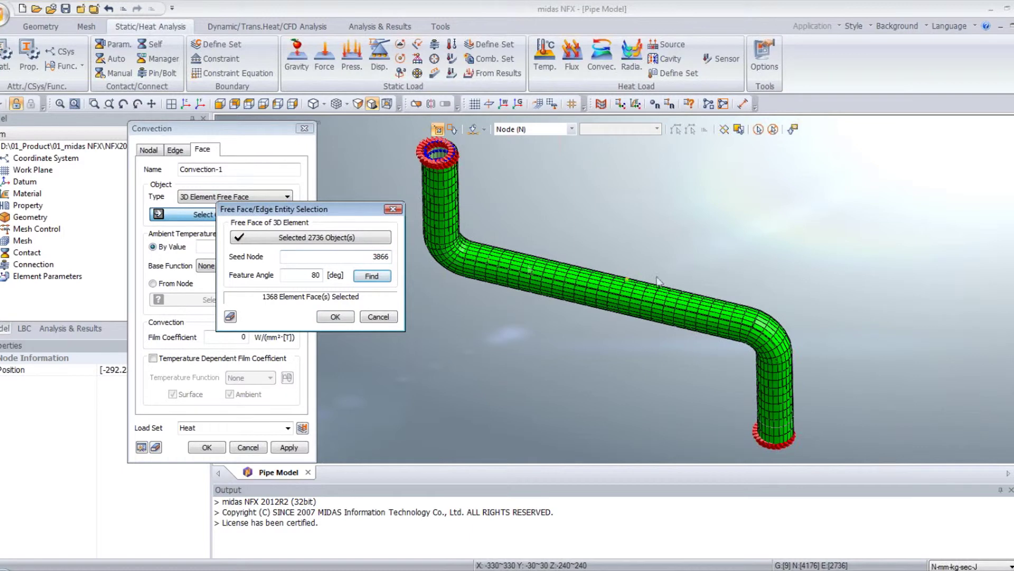
# Step: Apply convection with ambient temperature 20 and film coefficient 2e-5 to the 1368 outer faces
pyautogui.click(338, 316)
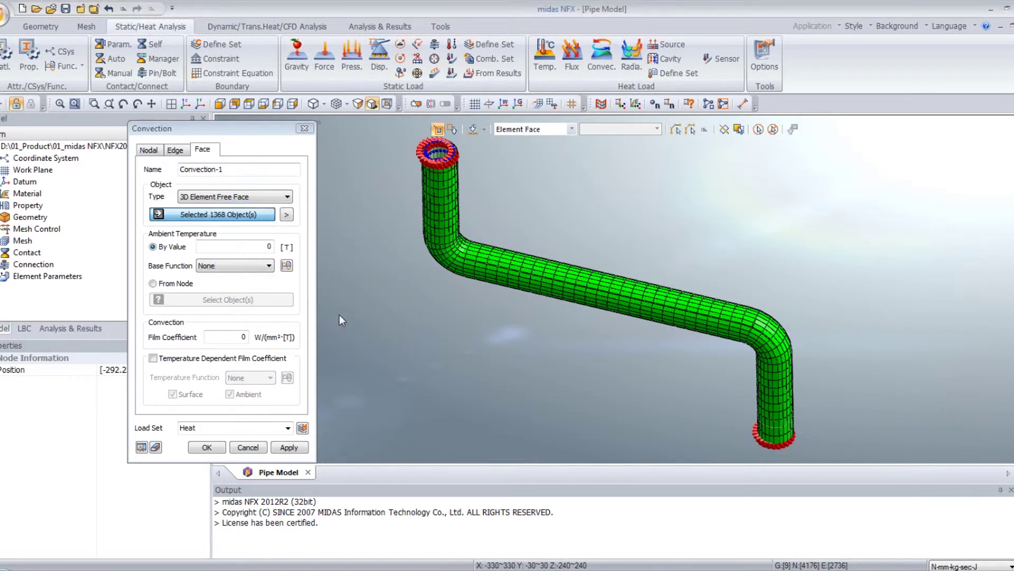
pyautogui.click(247, 249)
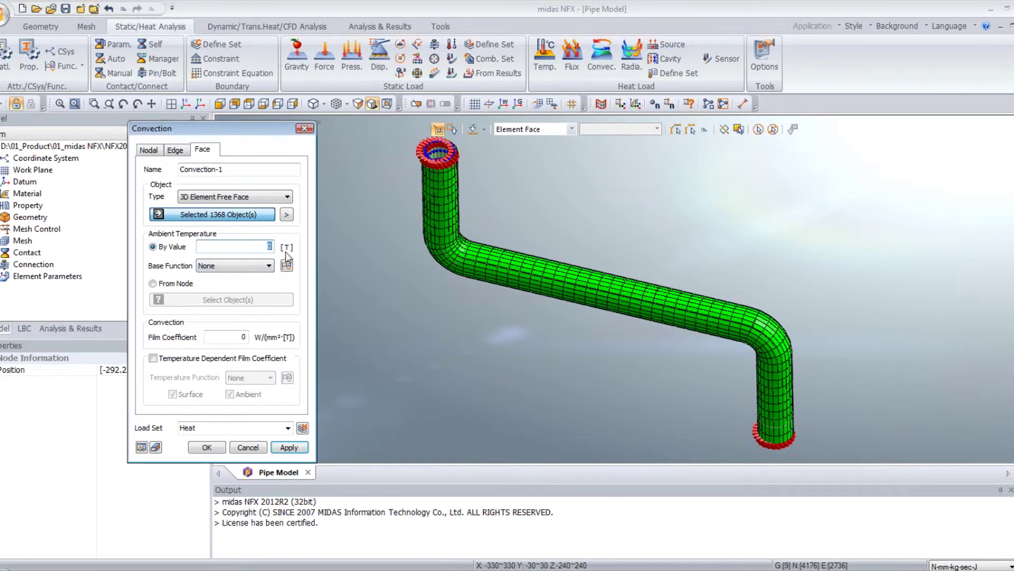
pyautogui.write('2')
pyautogui.click(230, 337)
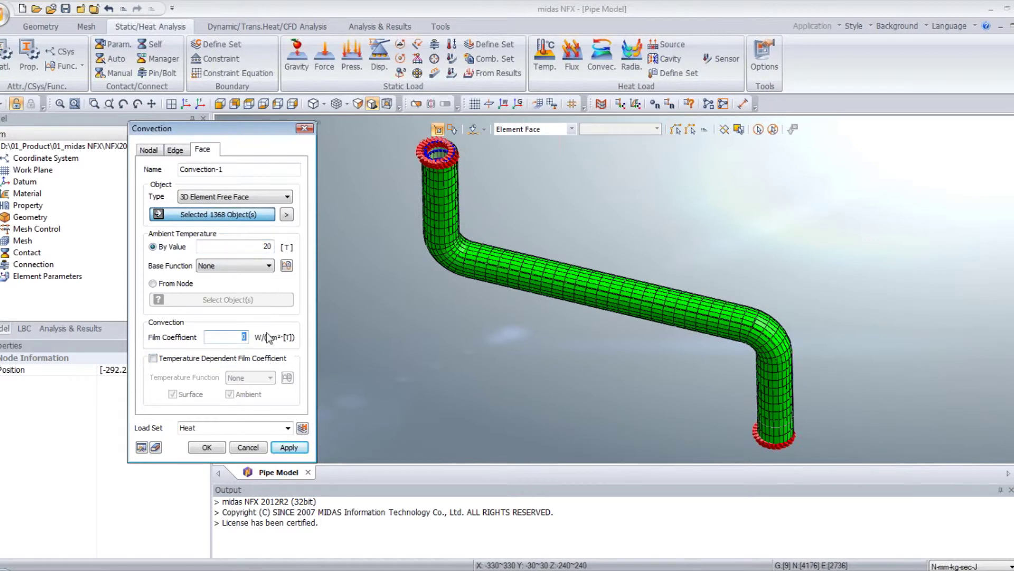
pyautogui.write('2')
pyautogui.write('e-5')
pyautogui.click(206, 447)
pyautogui.moveTo(511, 345); pyautogui.dragTo(556, 304, button='middle')
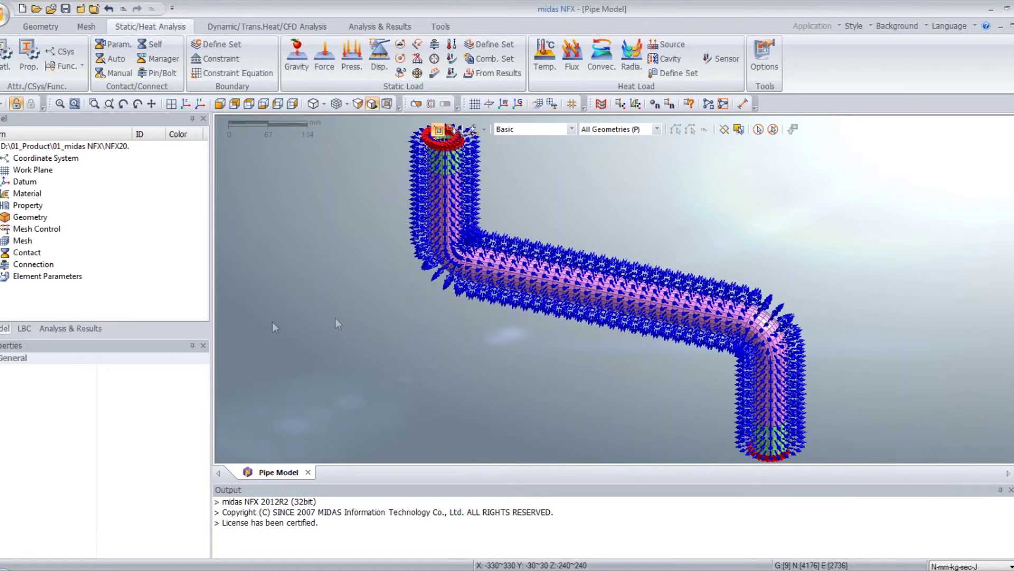
# Step: Create analysis case 'Pipe thermal stress analysis' using the Steady State Thermal Stress solution type
pyautogui.click(75, 329)
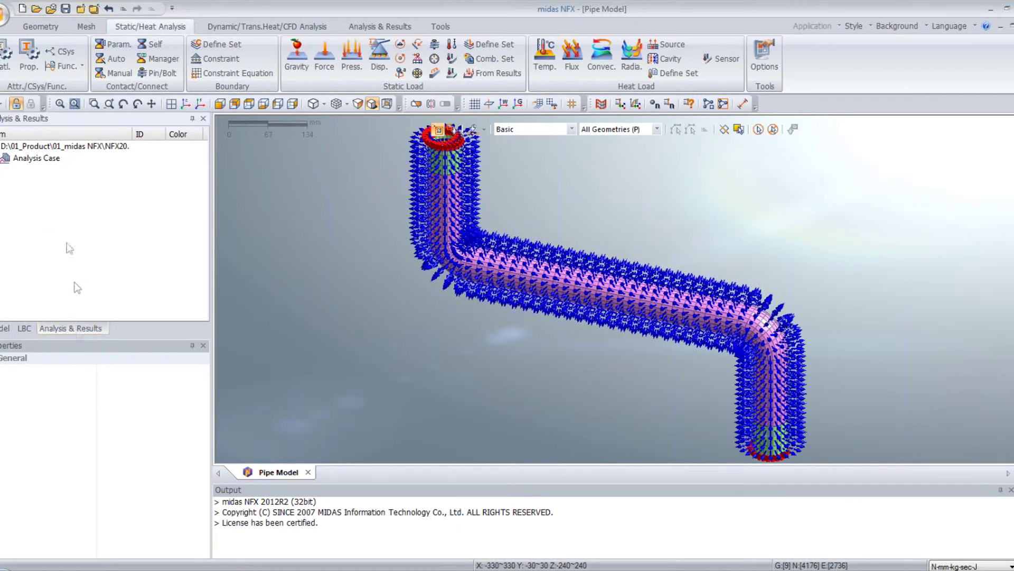
pyautogui.click(380, 29)
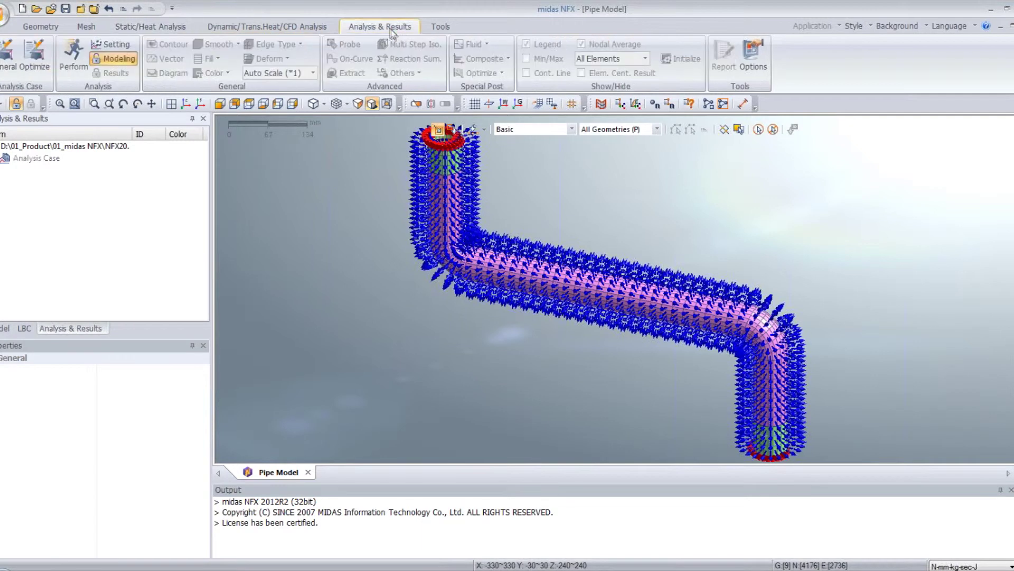
pyautogui.click(7, 53)
pyautogui.write('Pipe thermal stress analysis')
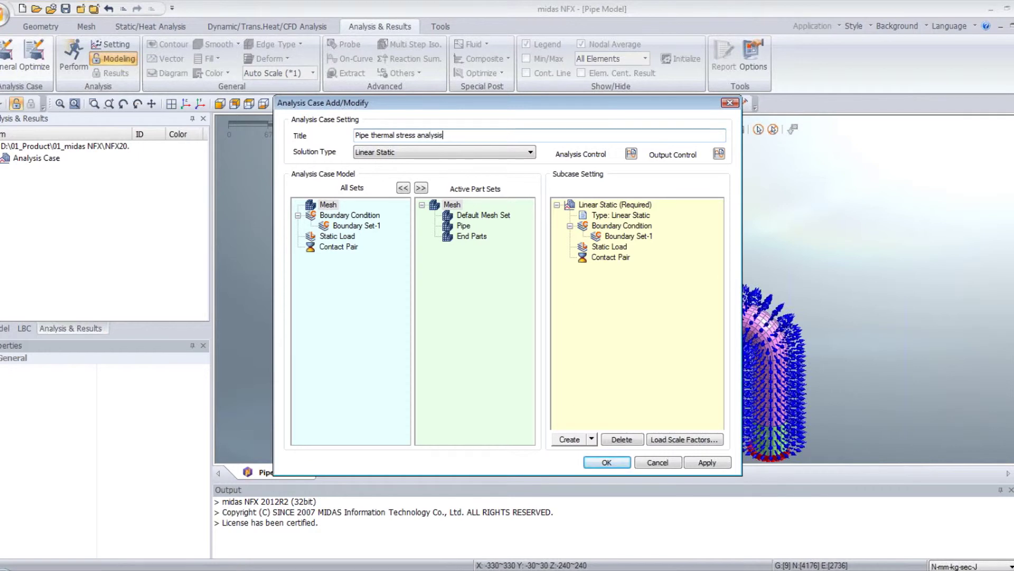
pyautogui.click(387, 153)
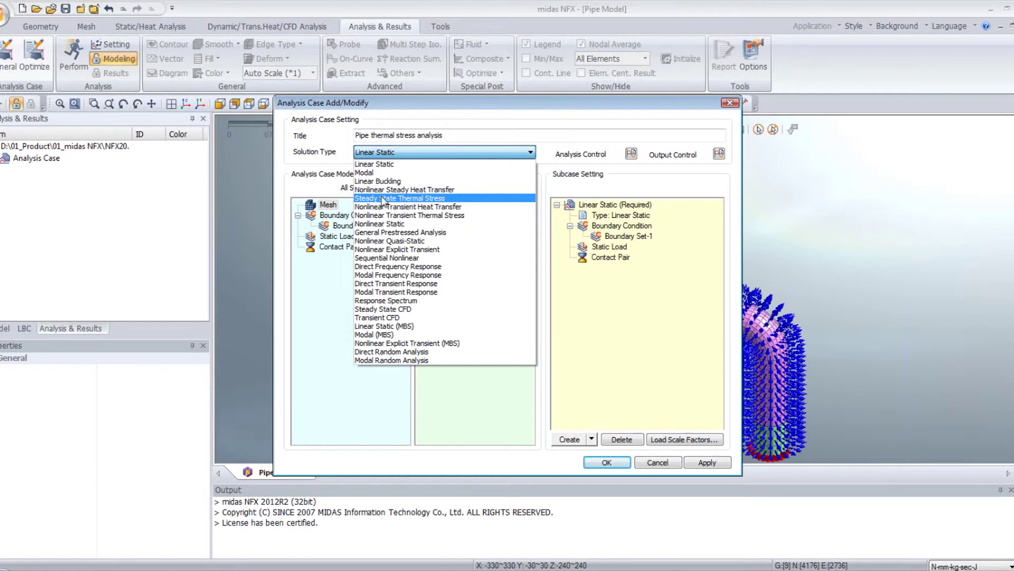
pyautogui.click(377, 199)
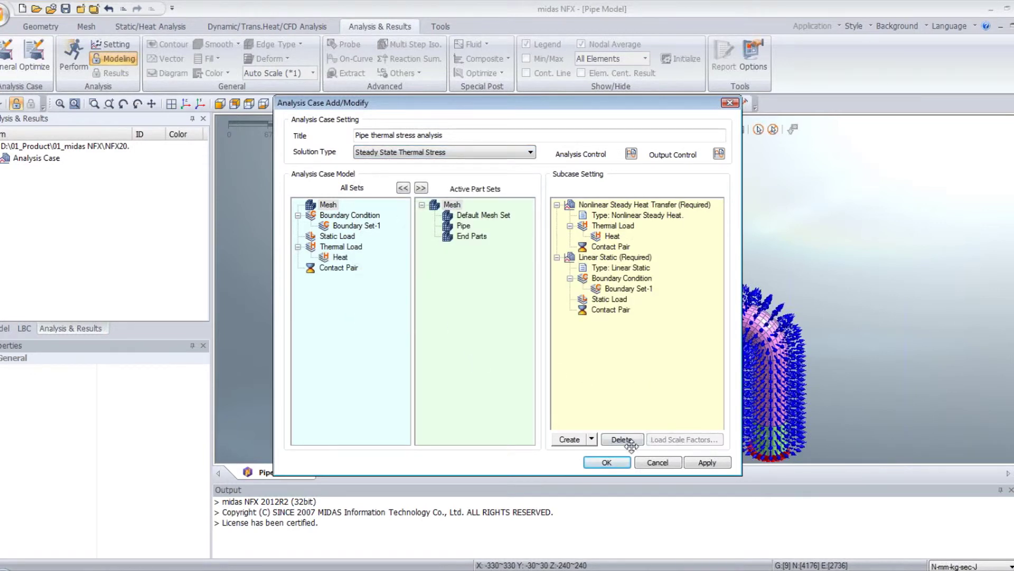
pyautogui.click(605, 463)
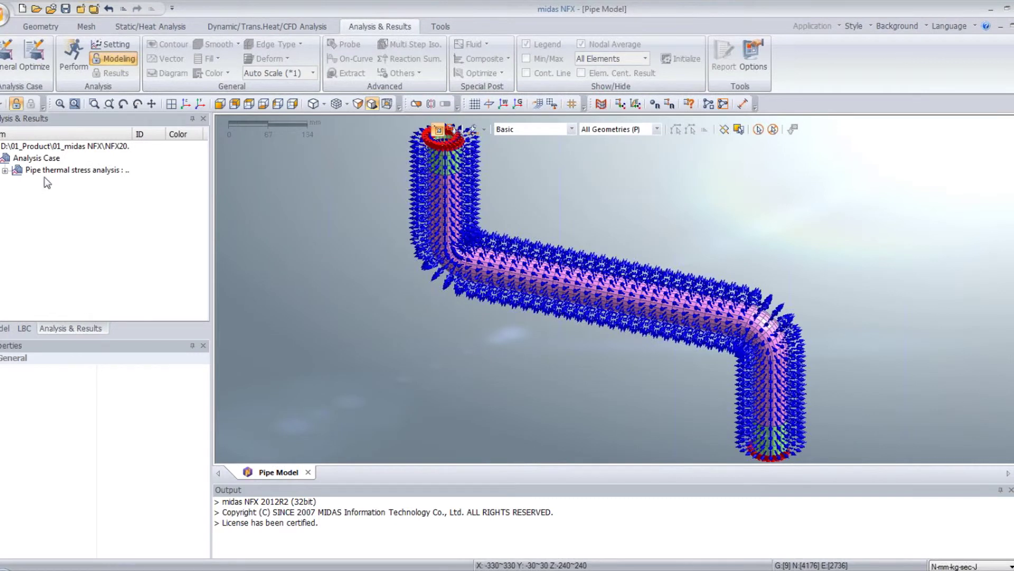
pyautogui.rightClick(46, 171)
# Step: Solve the case and show the temperature, thermal gradient and heat flux contours
pyautogui.click(95, 179)
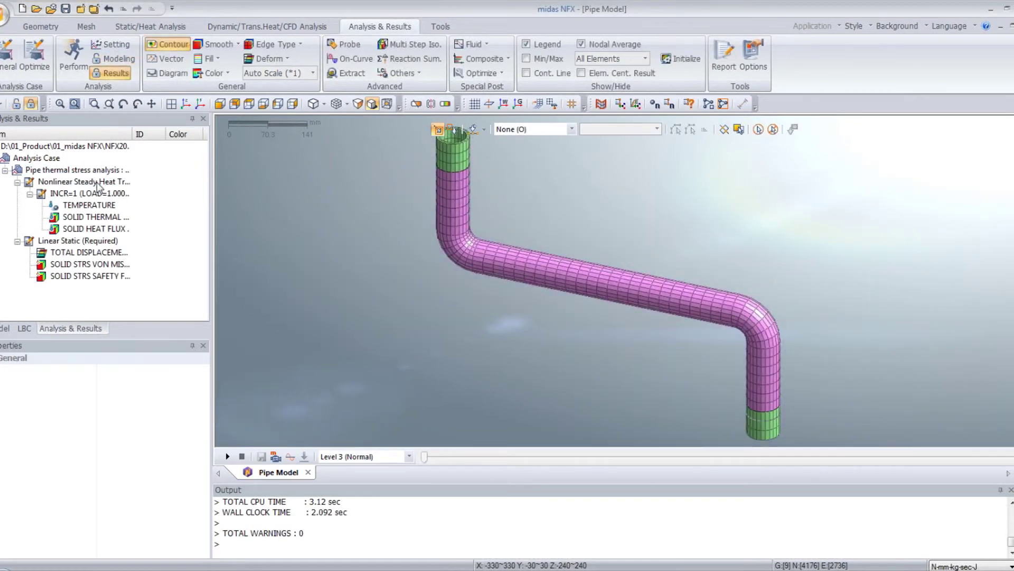
pyautogui.doubleClick(88, 205)
pyautogui.moveTo(618, 258)
pyautogui.mouseDown(button='middle')
pyautogui.moveTo(603, 231)
pyautogui.moveTo(615, 284)
pyautogui.moveTo(604, 221)
pyautogui.mouseUp(button='middle')
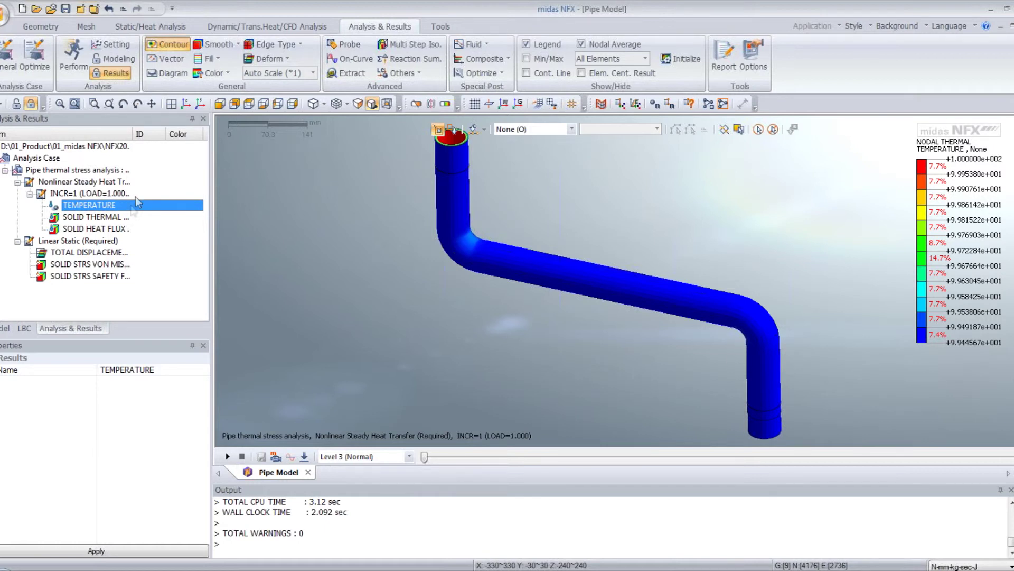
pyautogui.doubleClick(90, 217)
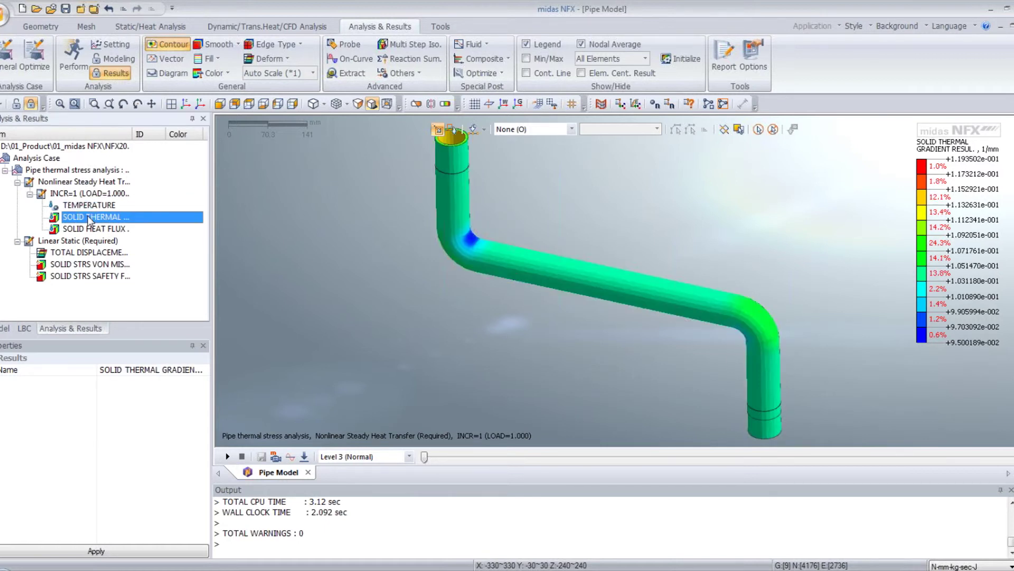
pyautogui.doubleClick(200, 145)
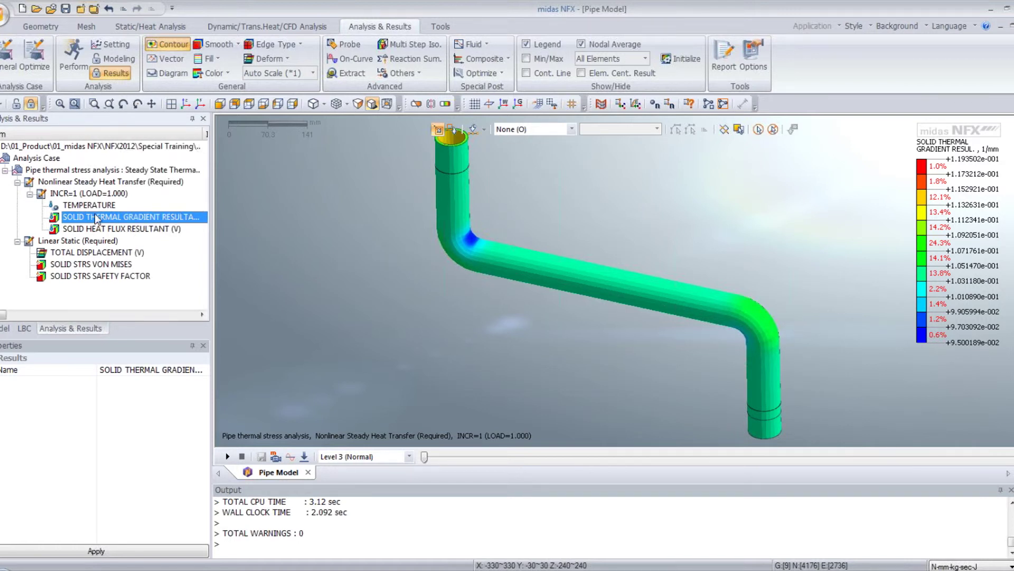
pyautogui.doubleClick(98, 230)
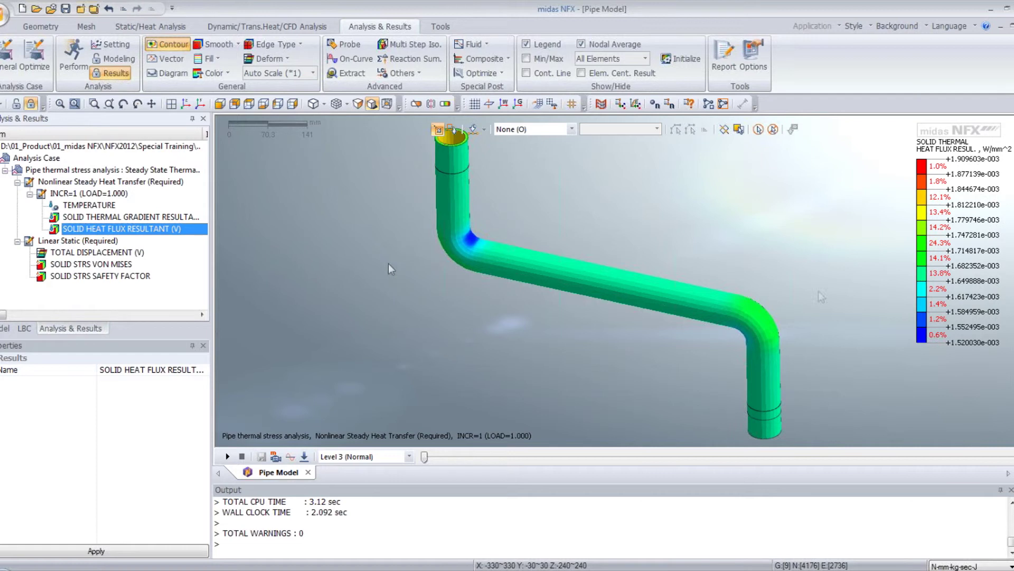
# Step: Browse the thermal result categories for adding results, then close without changes
pyautogui.rightClick(89, 197)
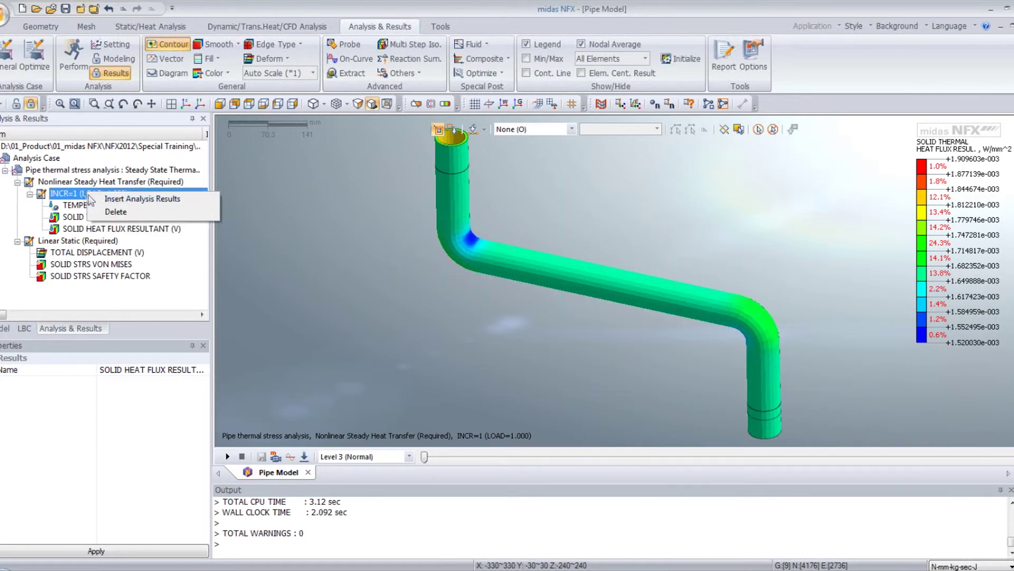
pyautogui.click(135, 199)
pyautogui.click(501, 169)
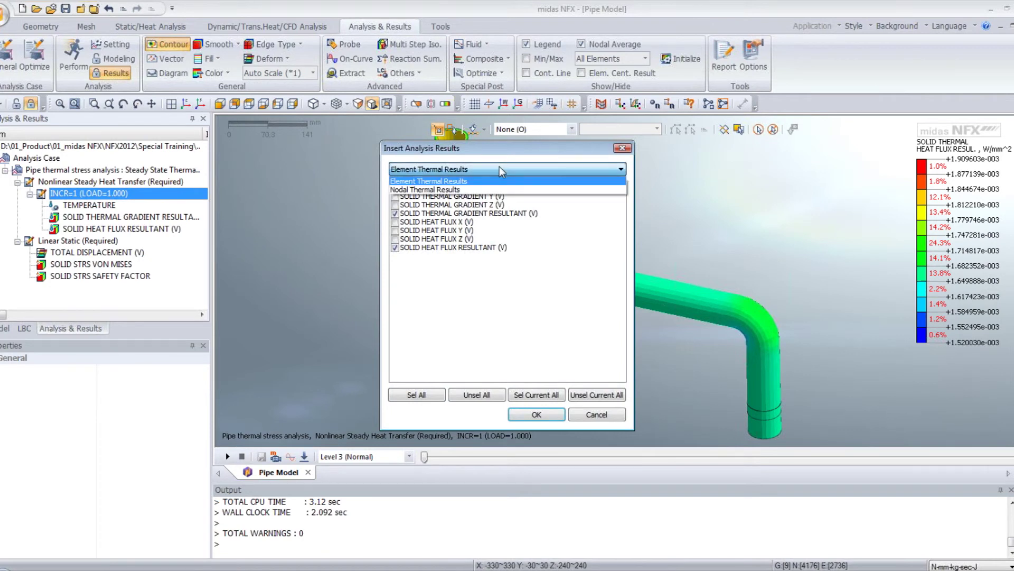
pyautogui.click(602, 414)
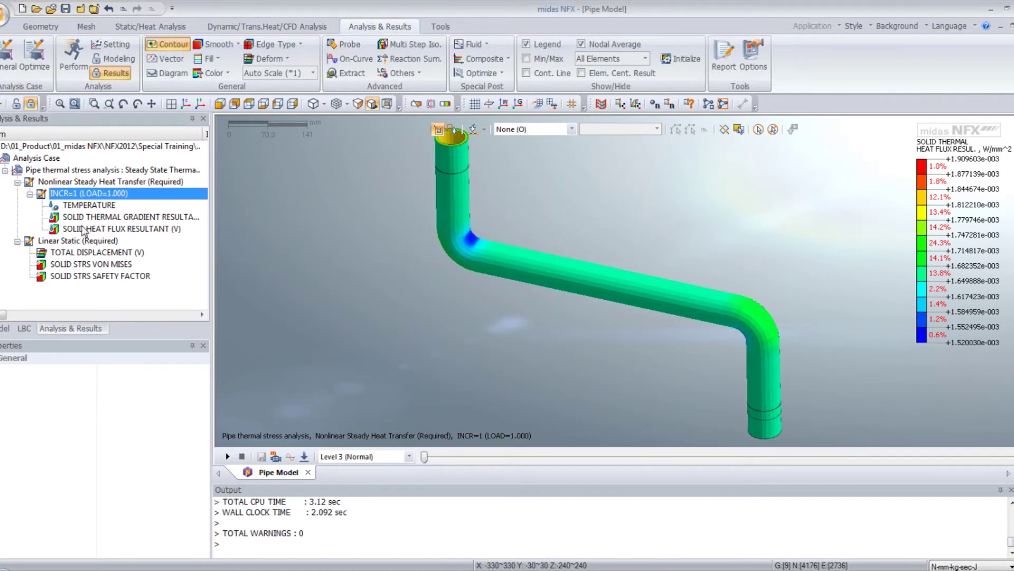
# Step: Animate the total displacement contour (max 0.69 mm), then show SOLID STRS VON MISES
pyautogui.click(70, 254)
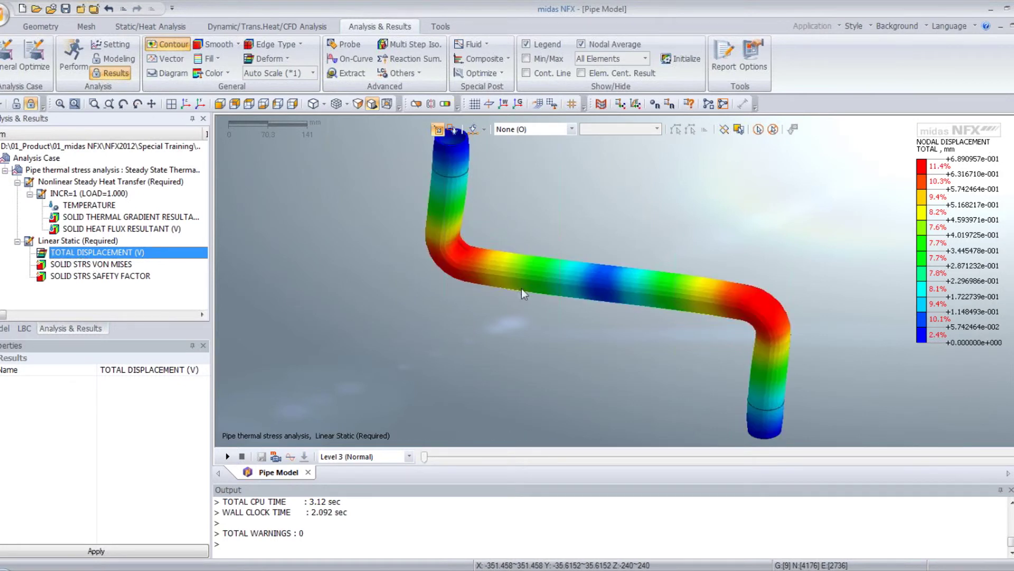
pyautogui.moveTo(479, 285)
pyautogui.mouseDown(button='middle')
pyautogui.moveTo(506, 263)
pyautogui.moveTo(503, 287)
pyautogui.mouseUp(button='middle')
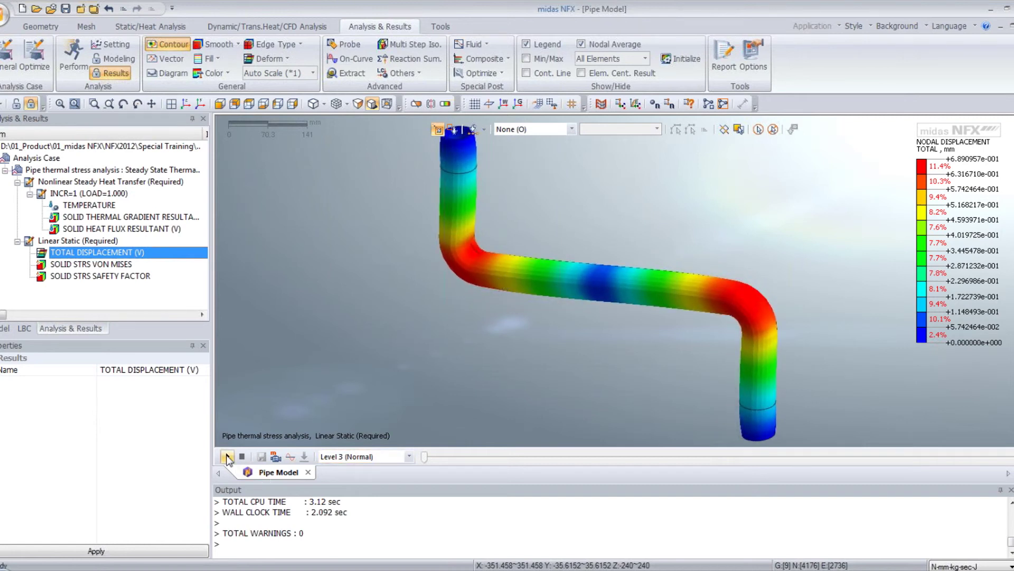
pyautogui.click(228, 456)
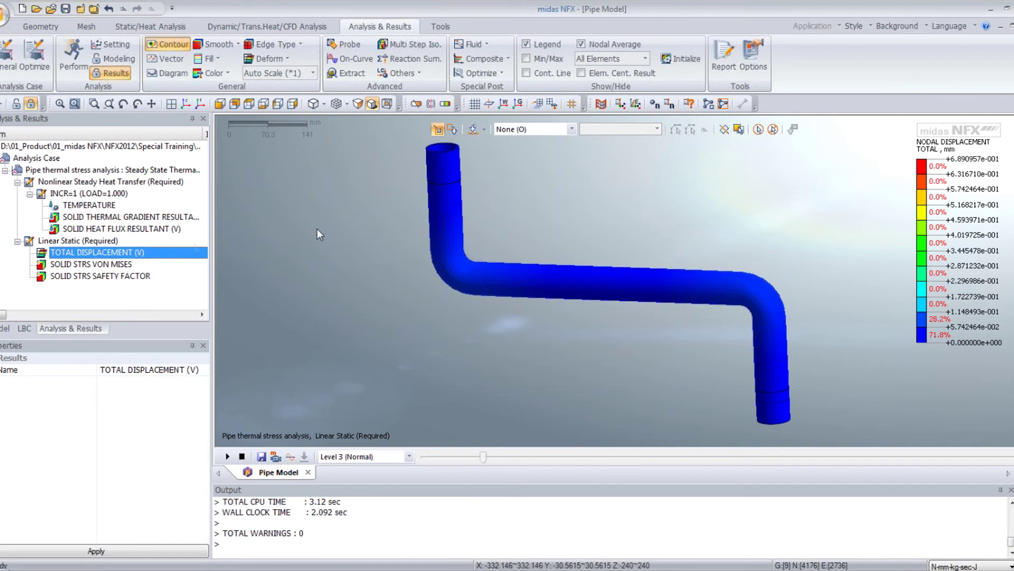
pyautogui.doubleClick(87, 265)
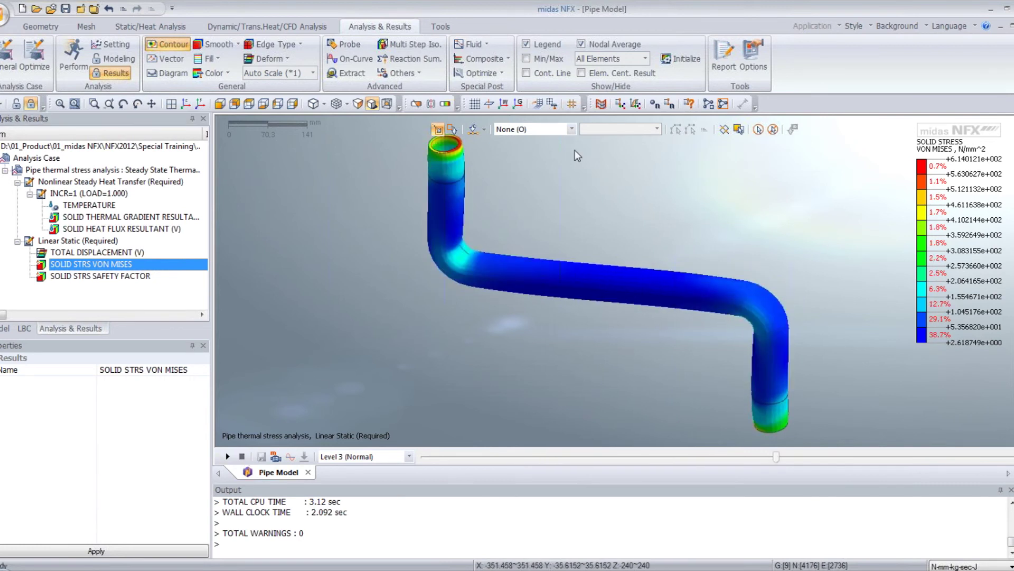
# Step: Turn on Min/Max labels (Min 2.61875, Max 614.012) and zoom to inspect them
pyautogui.click(527, 60)
pyautogui.moveTo(658, 363)
pyautogui.mouseDown(button='middle')
pyautogui.moveTo(692, 359)
pyautogui.moveTo(768, 413)
pyautogui.mouseUp(button='middle')
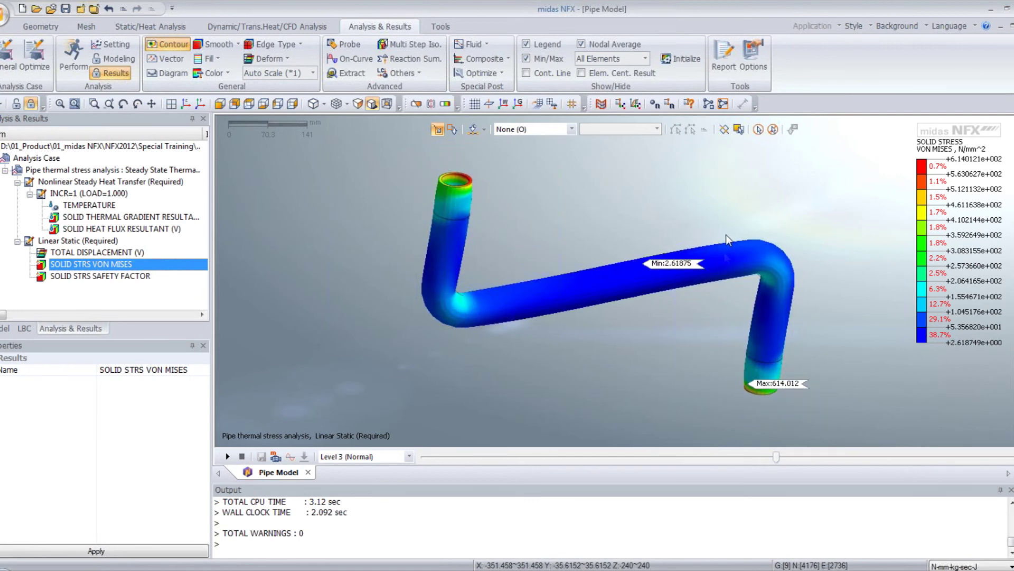
pyautogui.scroll(2, 767, 413)
pyautogui.scroll(2, 767, 413)
pyautogui.scroll(1, 766, 367)
pyautogui.scroll(1, 766, 366)
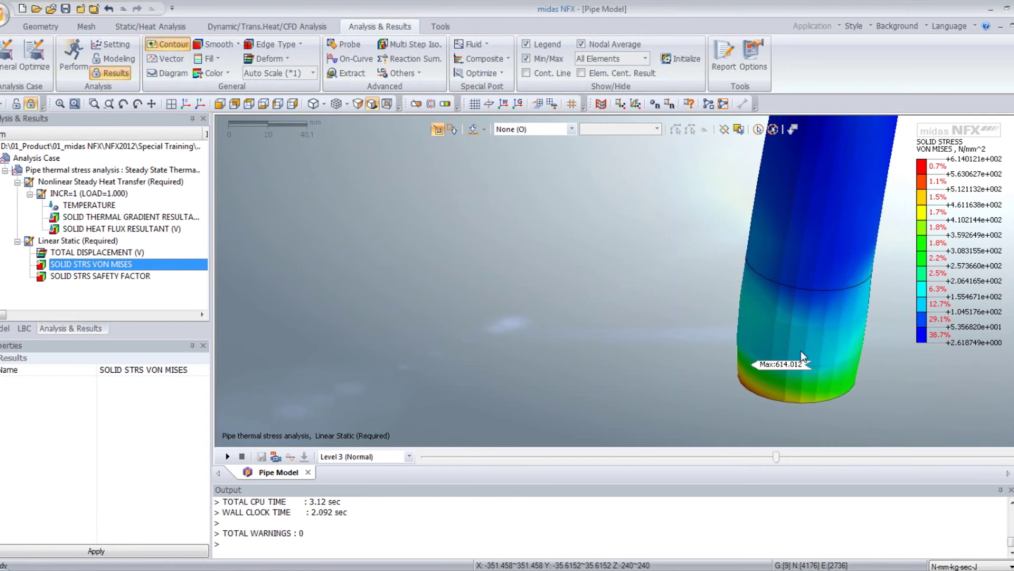
pyautogui.scroll(-1, 702, 369)
pyautogui.scroll(-2, 359, 337)
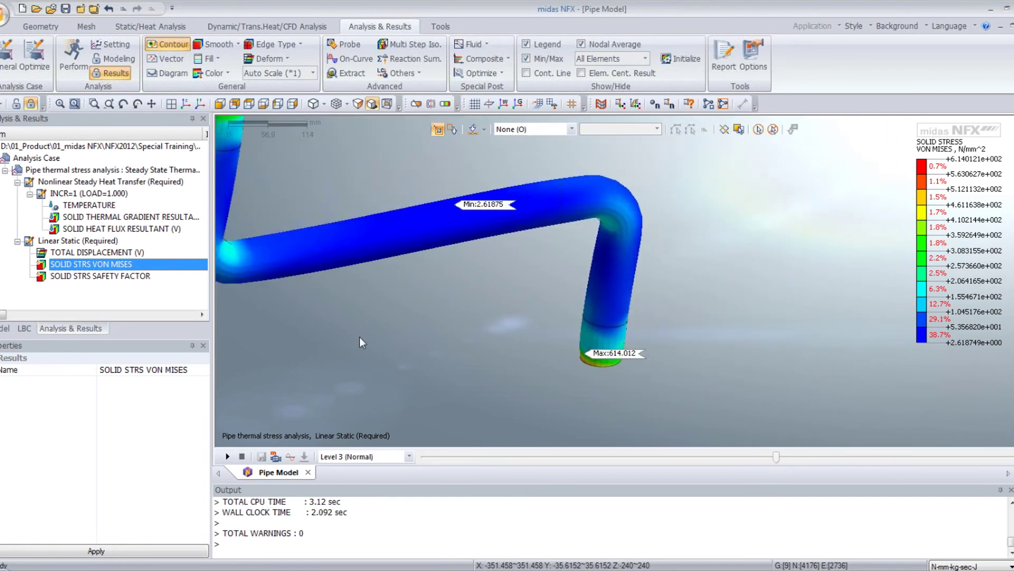
pyautogui.scroll(-1, 359, 337)
pyautogui.moveTo(407, 318)
pyautogui.mouseDown(button='middle')
pyautogui.moveTo(582, 319)
pyautogui.moveTo(538, 316)
pyautogui.mouseUp(button='middle')
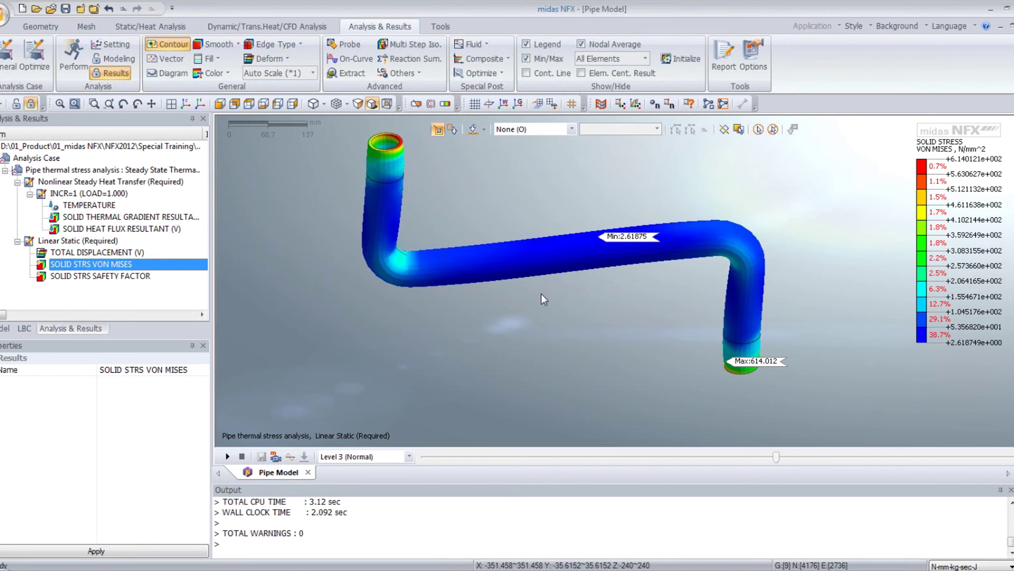